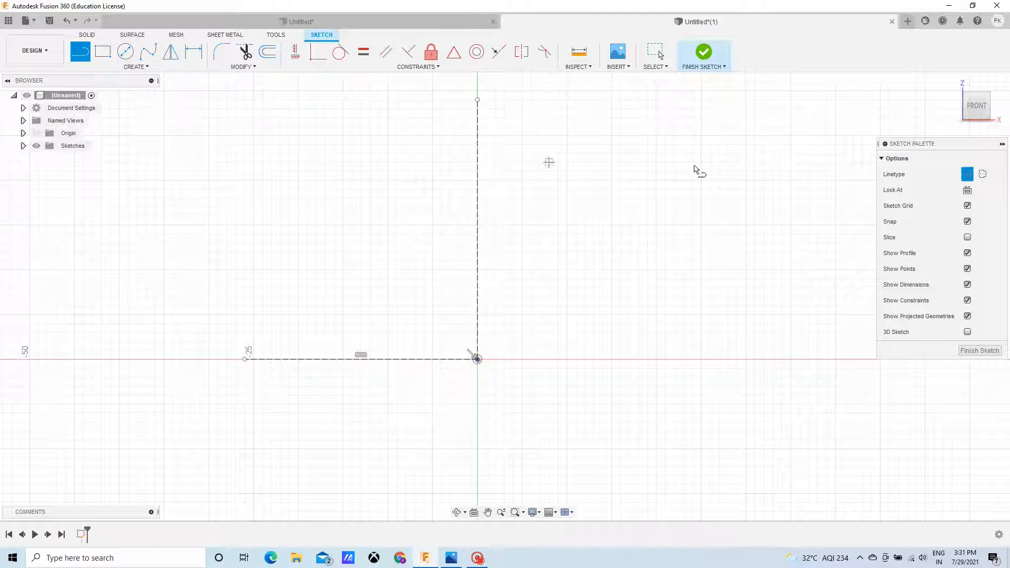
Switch off construction linetype and draw a 7 mm horizontal line left of the vertical construction line
click(967, 174)
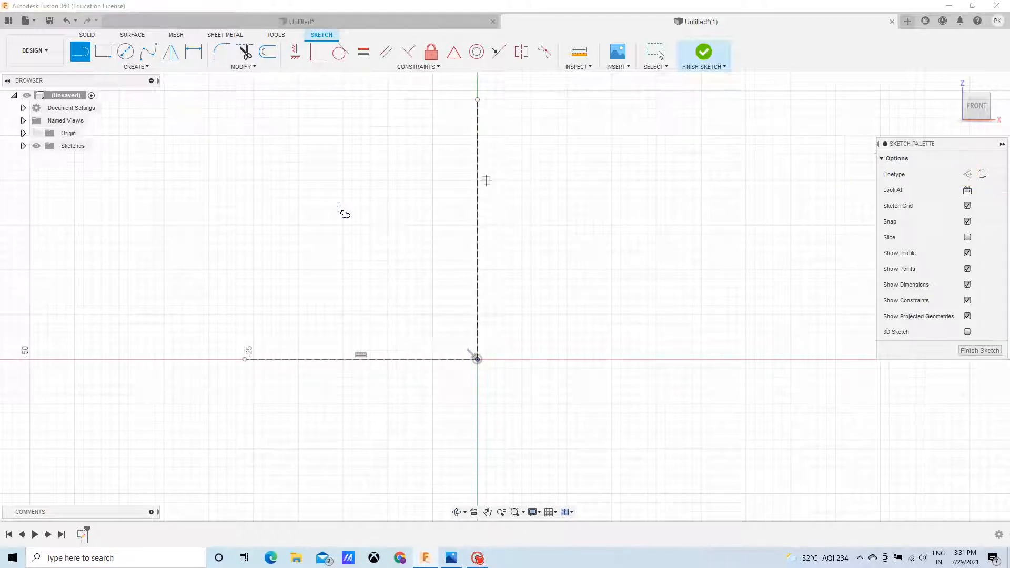
click(290, 207)
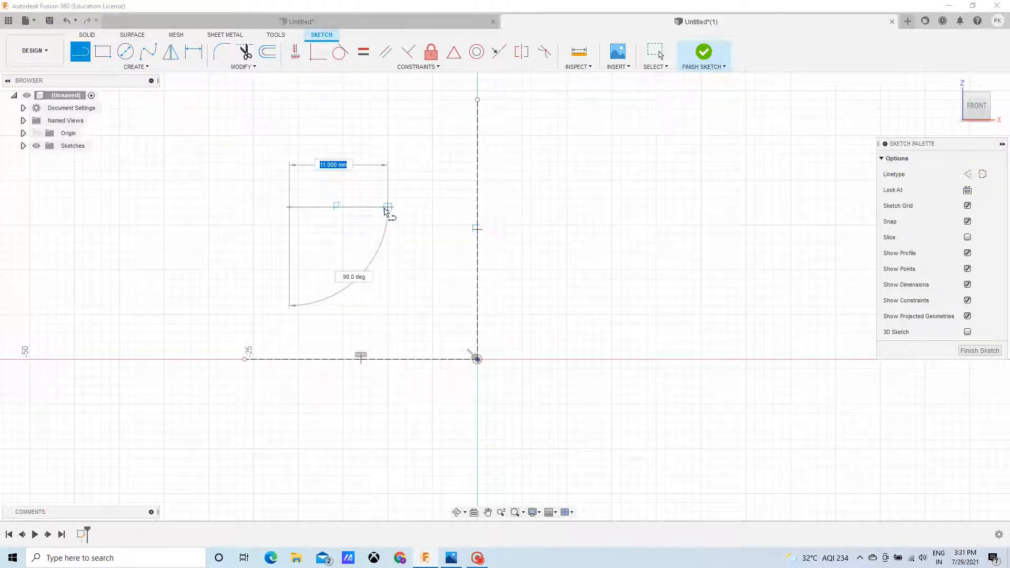
text(7)
key(Return)
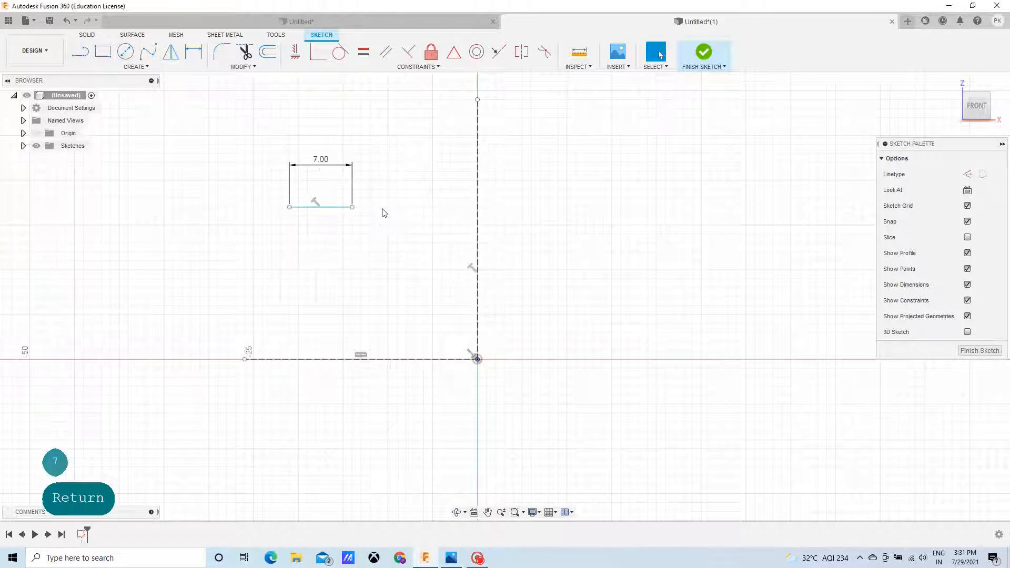
Dimension the horizontal line's right endpoint 3 mm from the vertical construction line
click(193, 51)
click(352, 207)
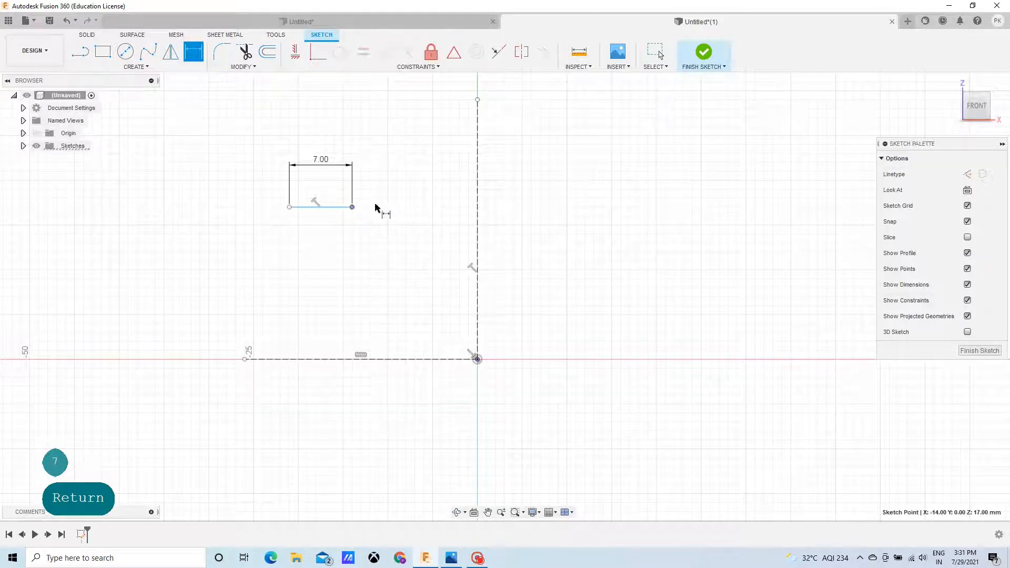
click(477, 216)
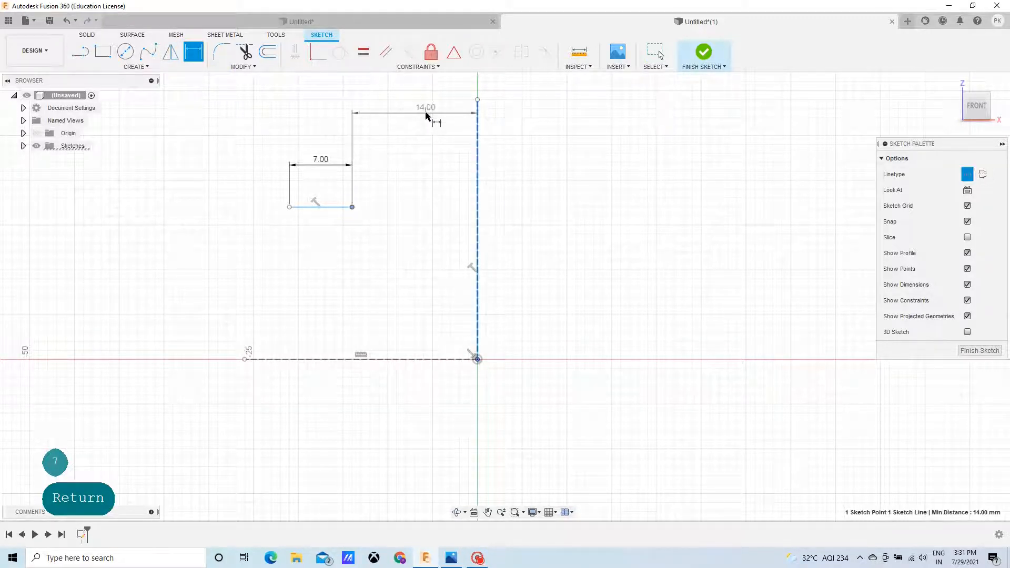
click(426, 112)
text(3)
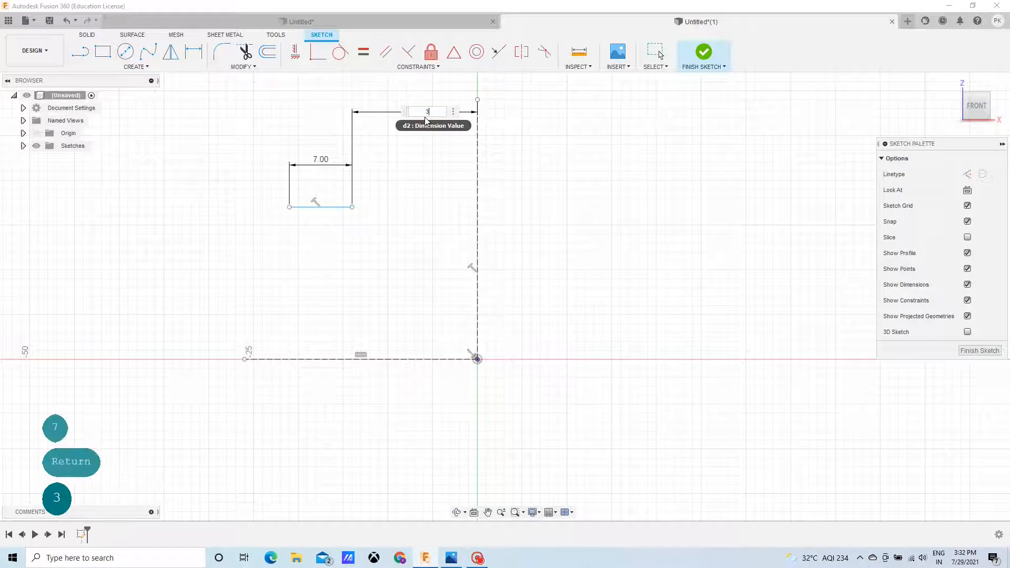
key(Return)
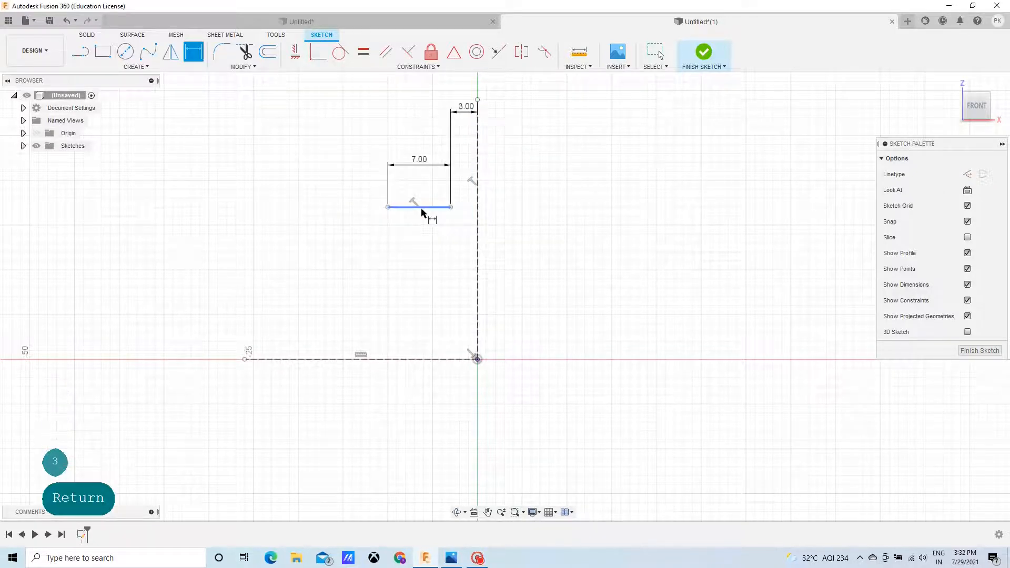
Dimension the 7 mm line 10 mm above the horizontal construction line
click(421, 207)
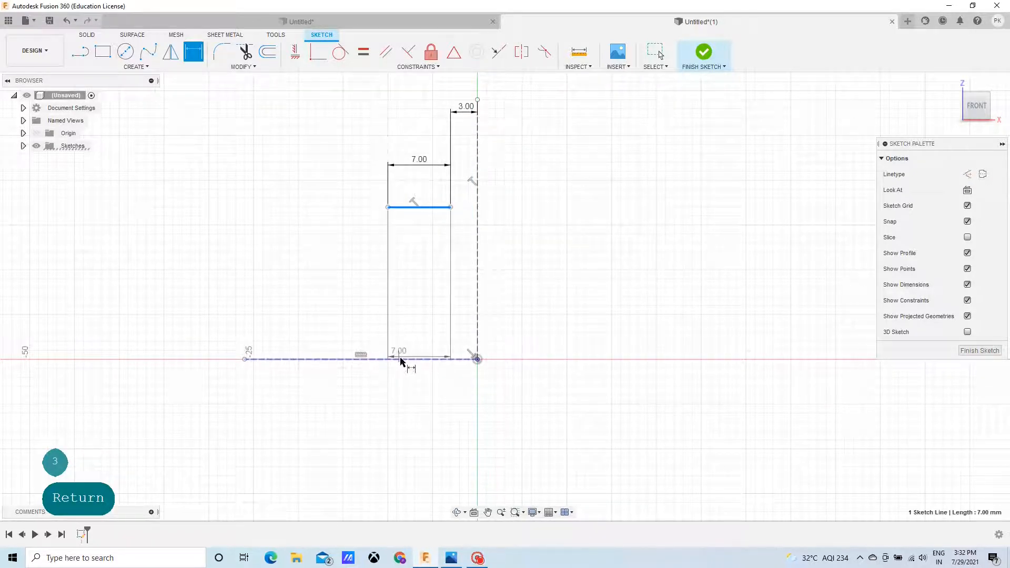
click(400, 359)
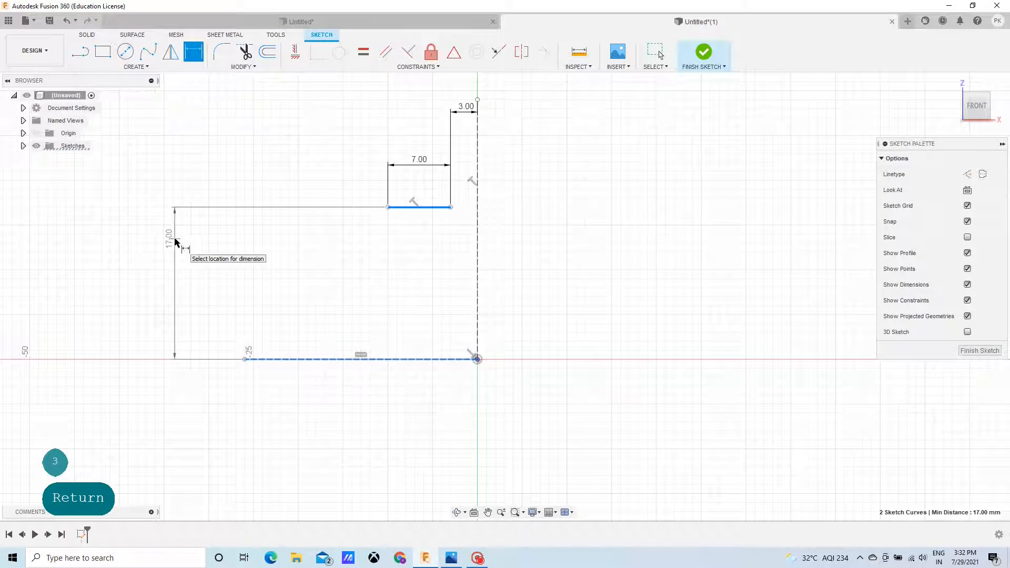
click(175, 243)
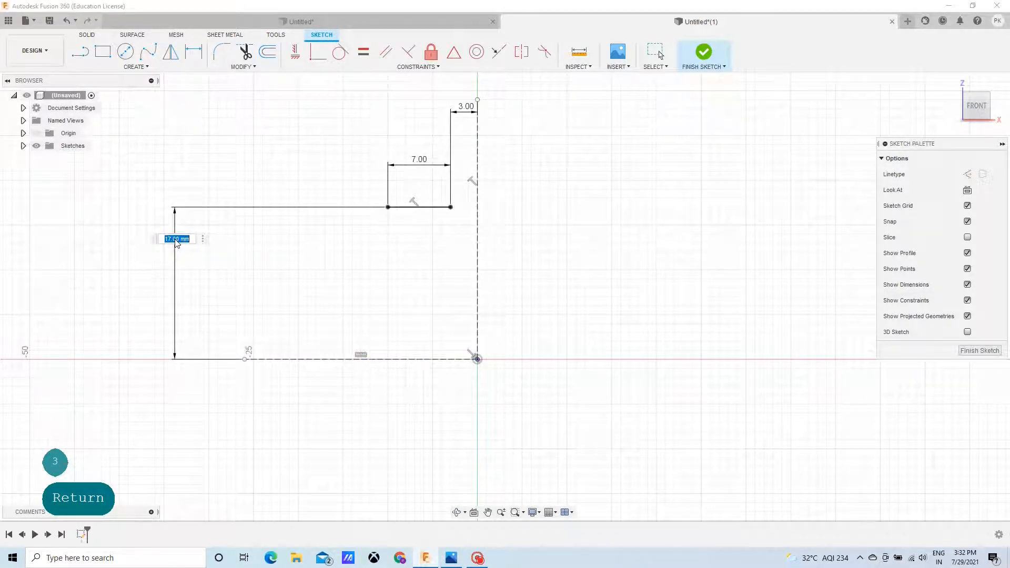
text(10)
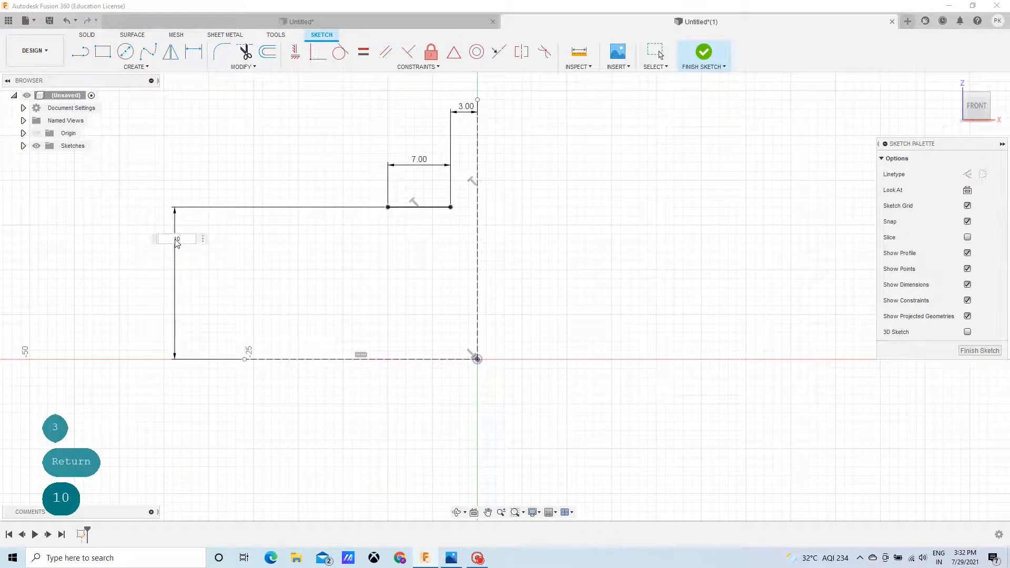
key(Return)
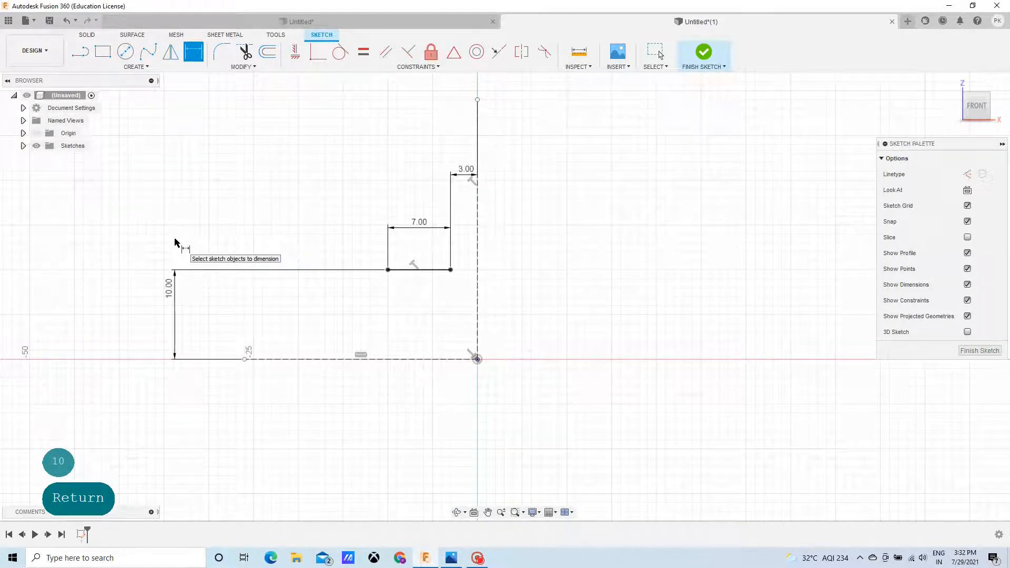
Draw a 7 mm vertical line down from the left end of the horizontal line
click(80, 52)
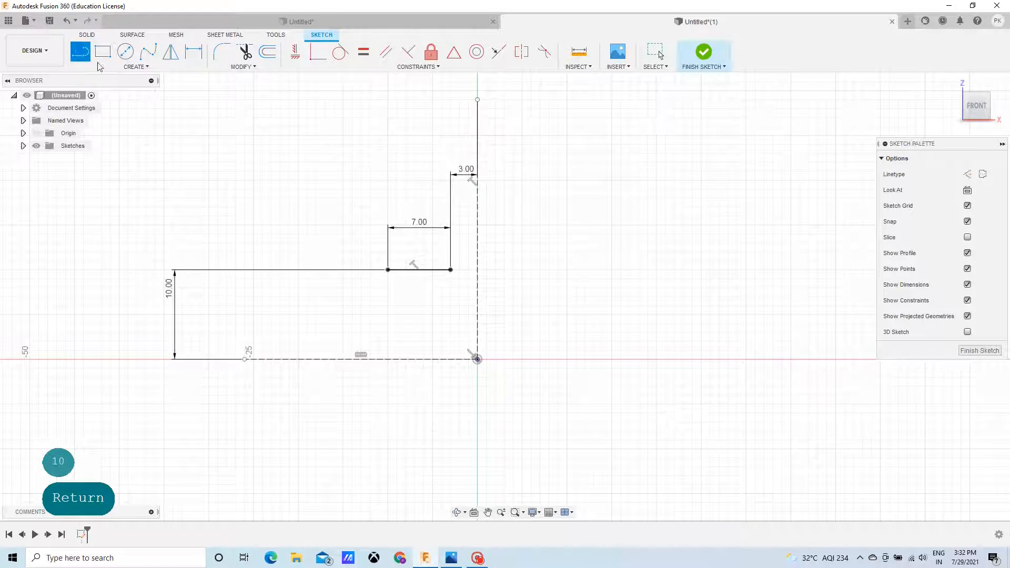
click(388, 270)
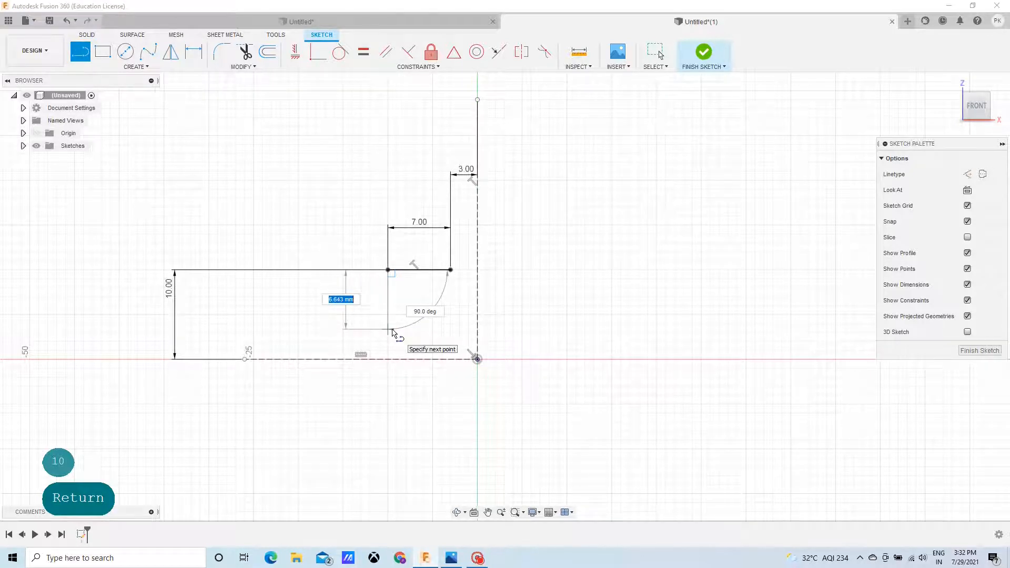
text(7)
key(Return)
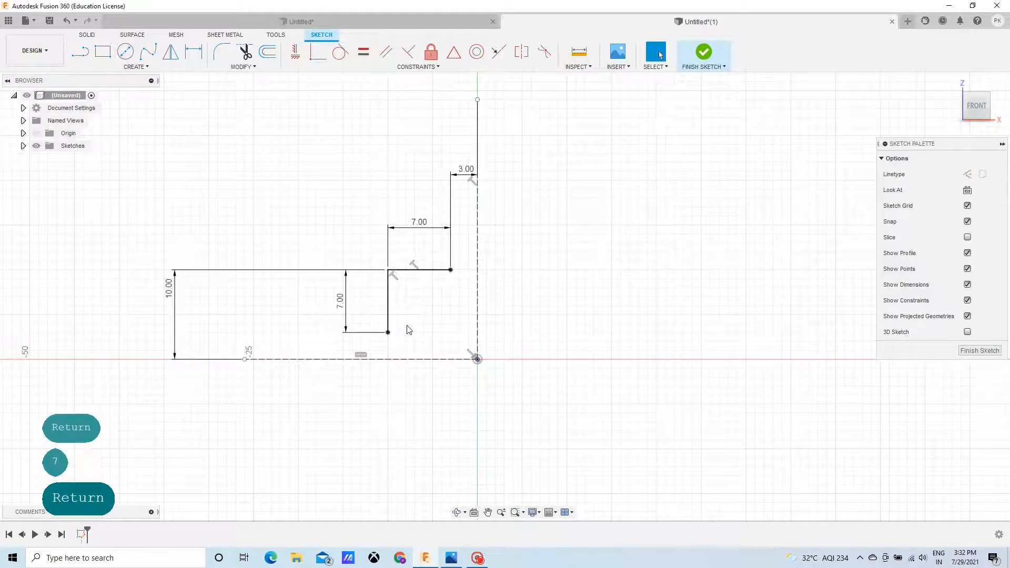
Draw a 2 mm vertical line down from the right end of the upper horizontal line
scroll(467, 322, up, 5)
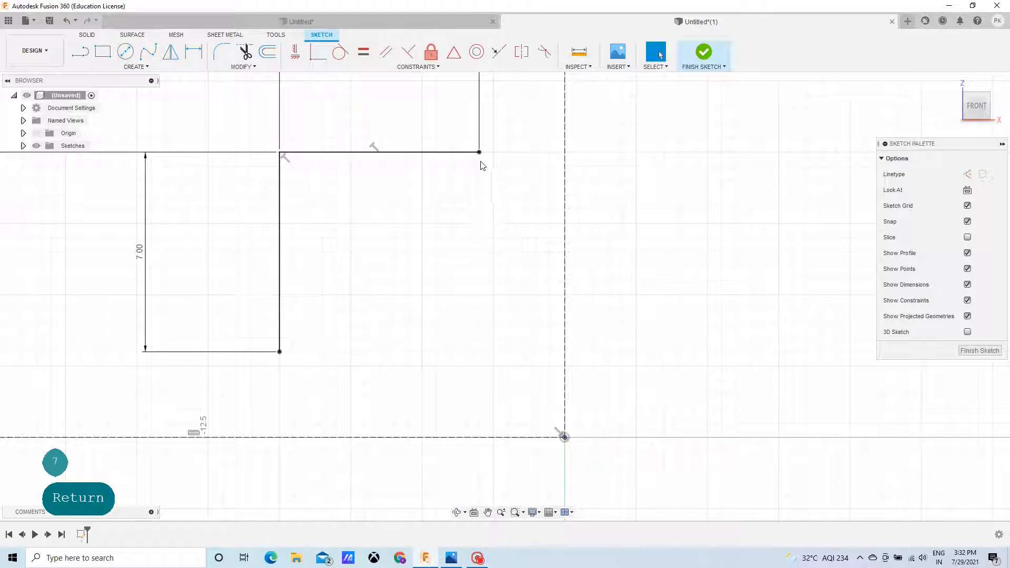
click(80, 51)
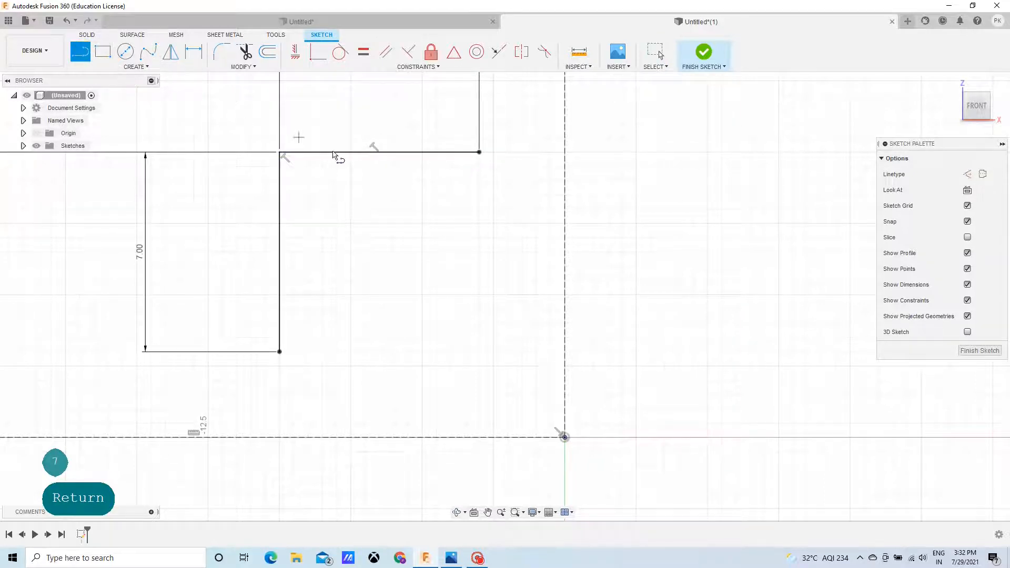
click(479, 152)
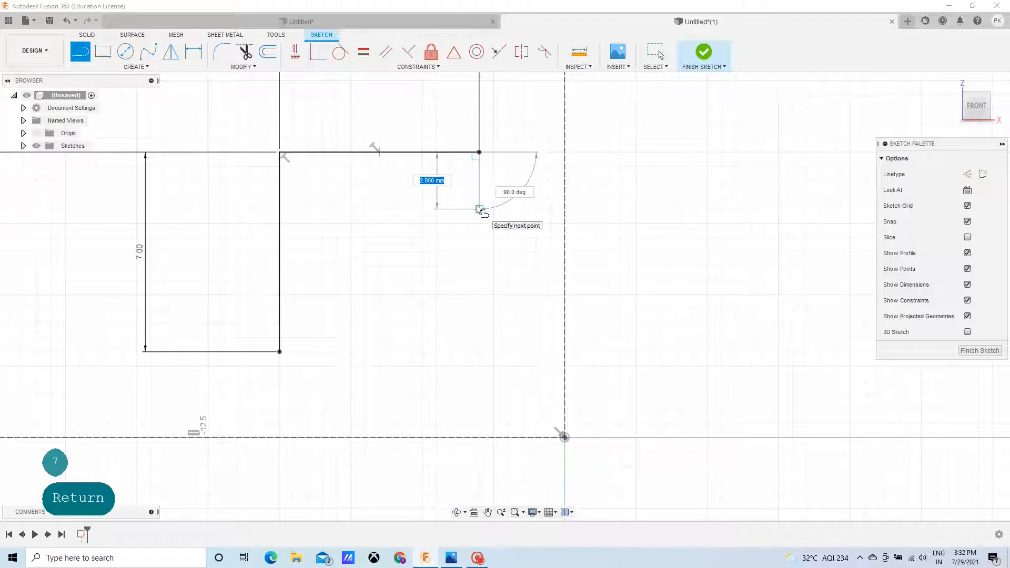
text(2)
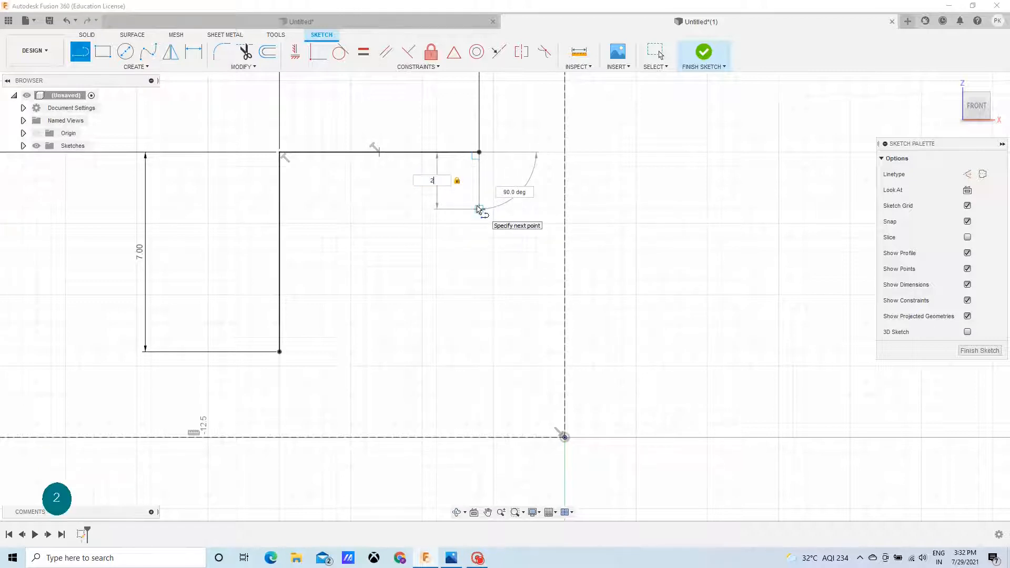
key(Return)
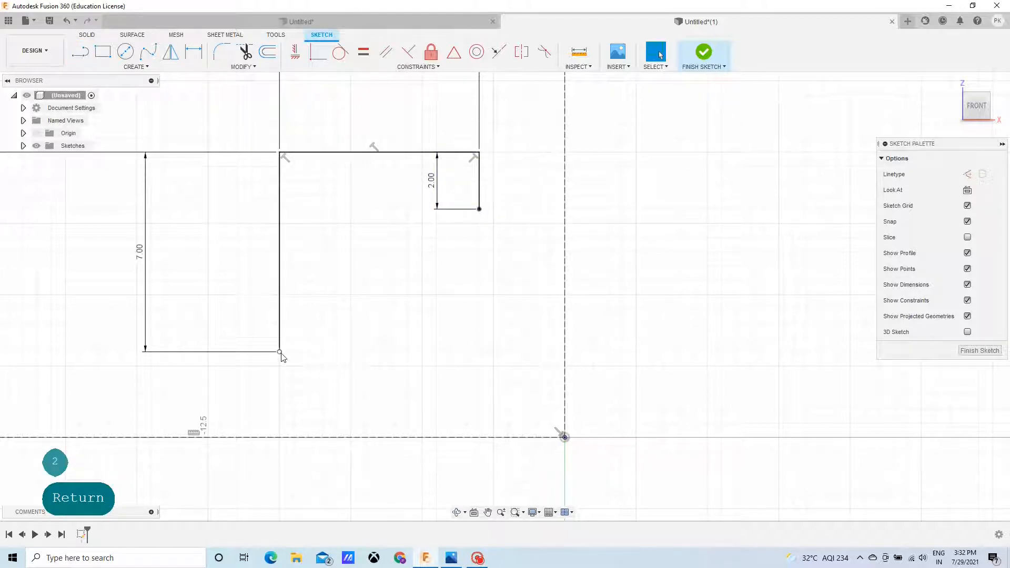
From the lower end of the 7 mm vertical line, draw a 2 mm line to the right and a 3 mm line upward
click(80, 51)
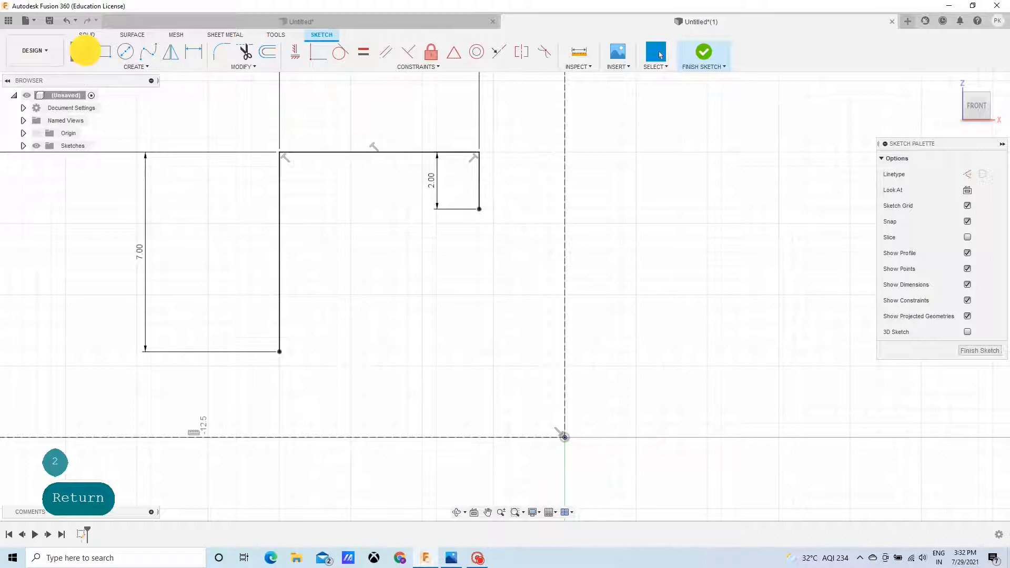
click(279, 351)
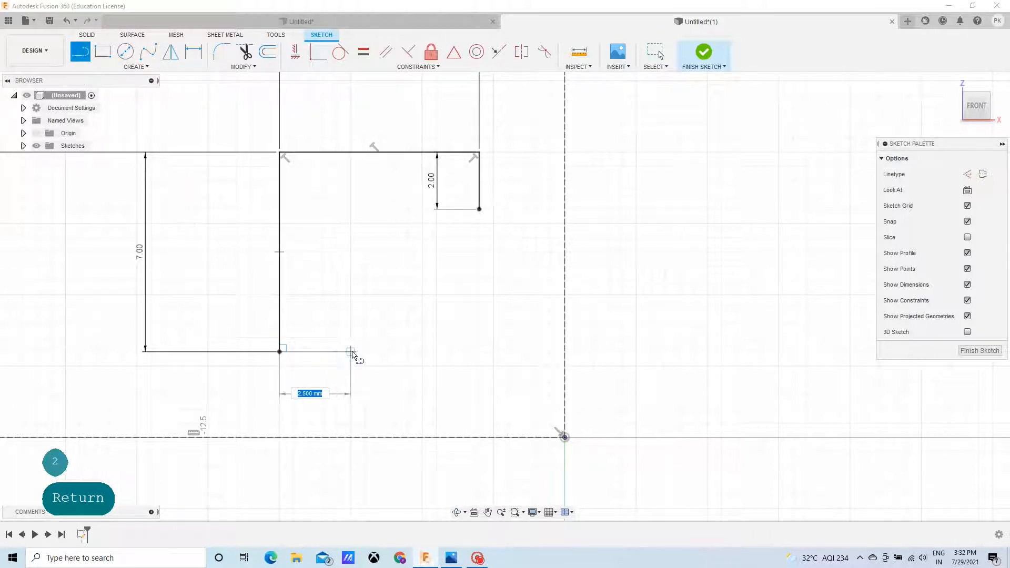
text(2)
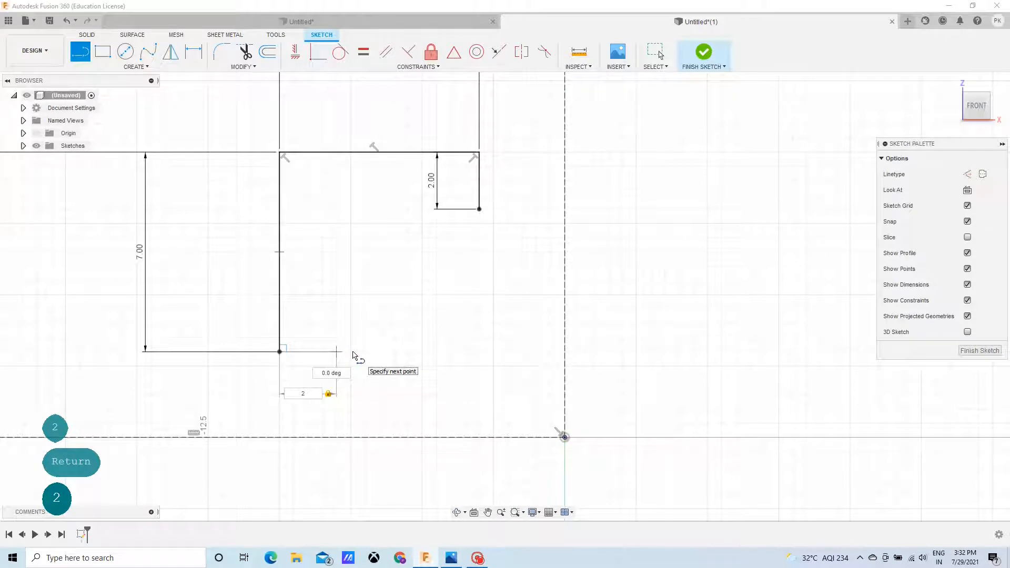
key(Return)
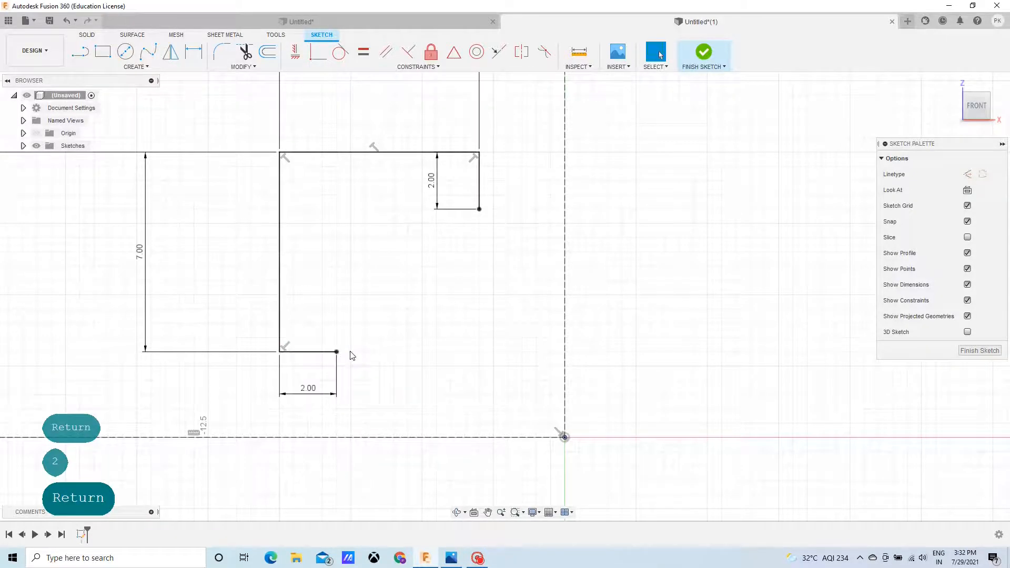
key(l)
click(337, 352)
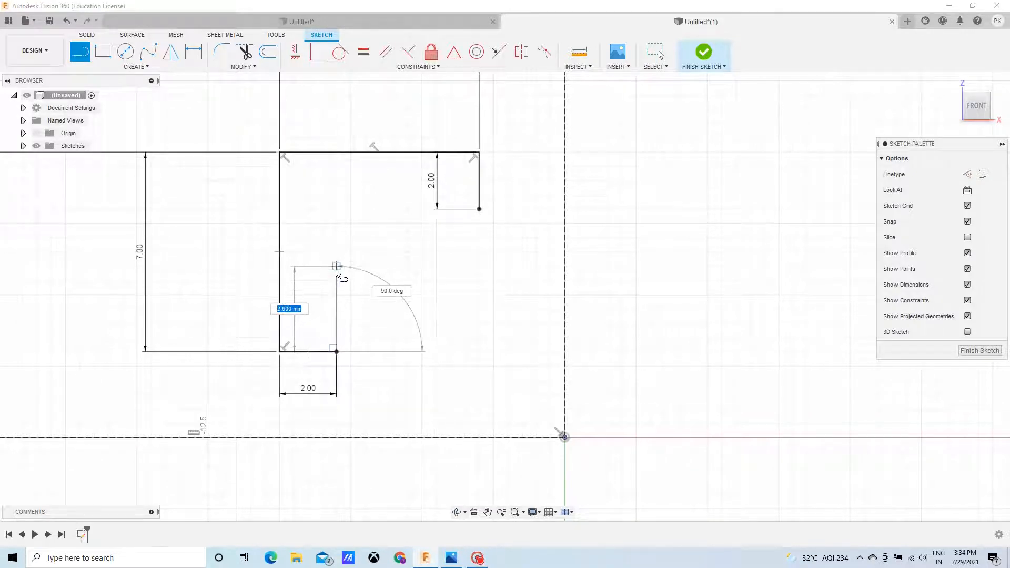
text(3)
key(Return)
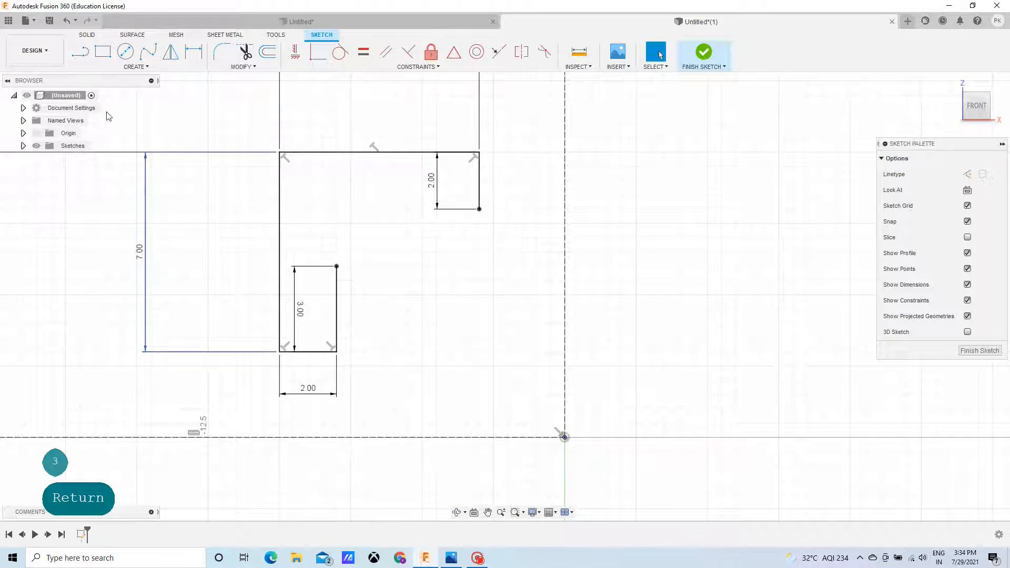
Draw a 3 mm horizontal line to the left from the lower end of the 2 mm vertical line
click(80, 52)
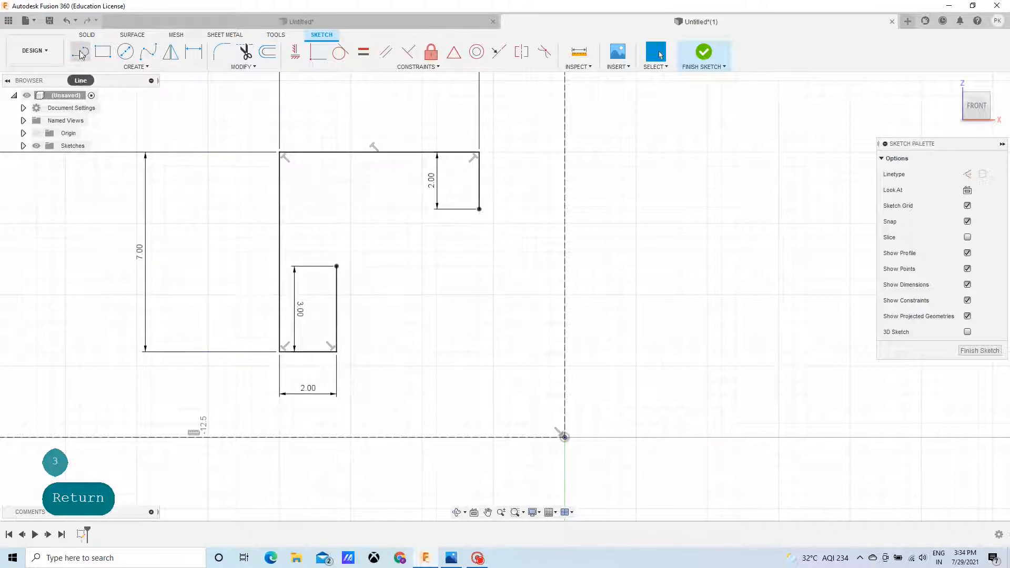
click(479, 208)
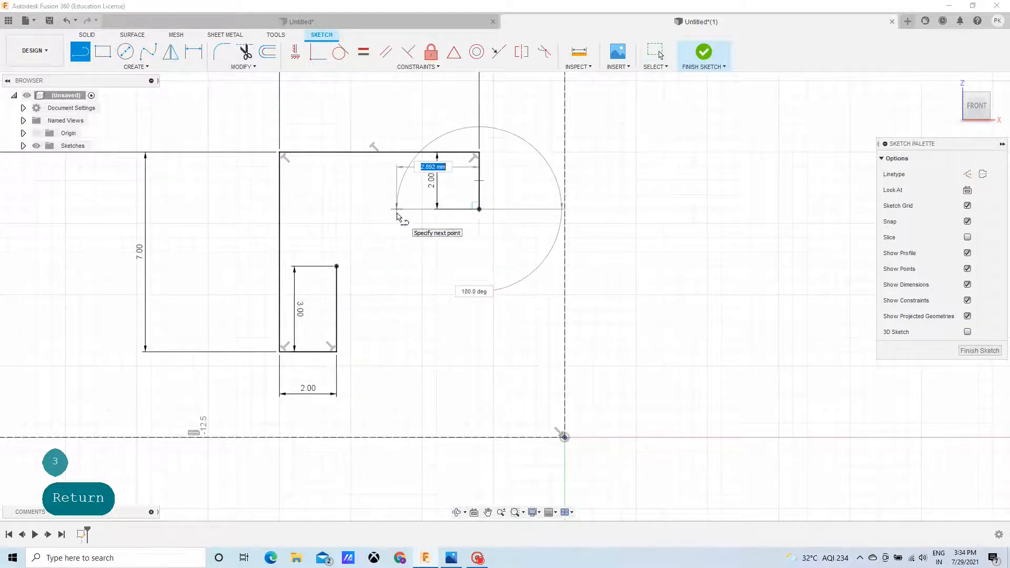
text(3)
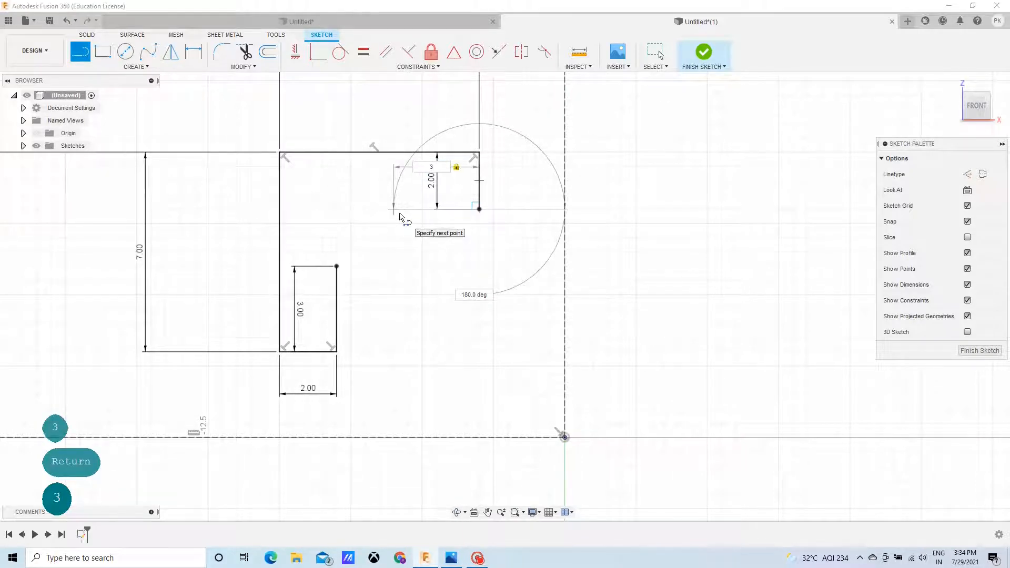
key(Return)
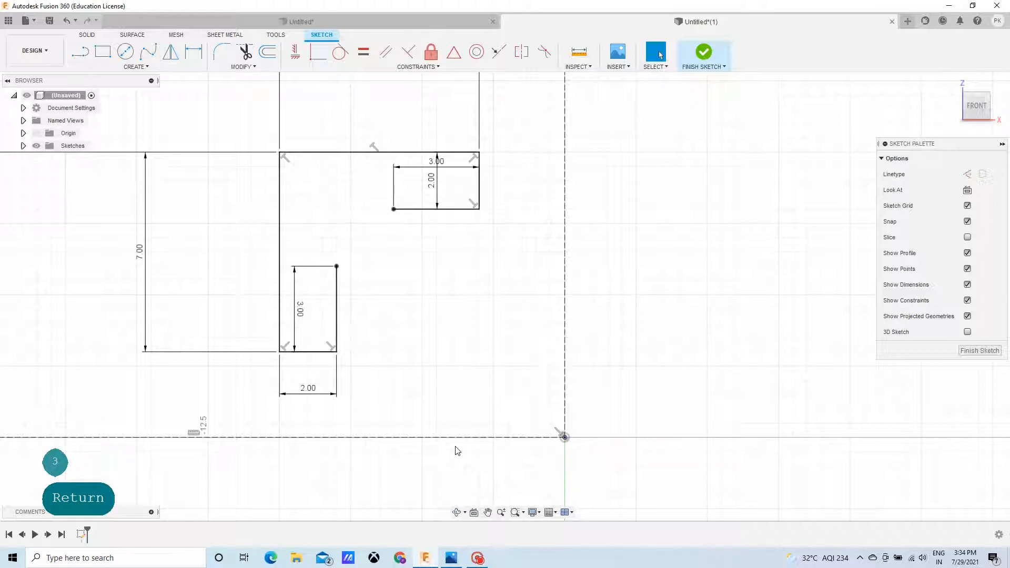
Draw a 3 mm horizontal line leftward from the vertical construction line, a short distance above the origin
click(80, 51)
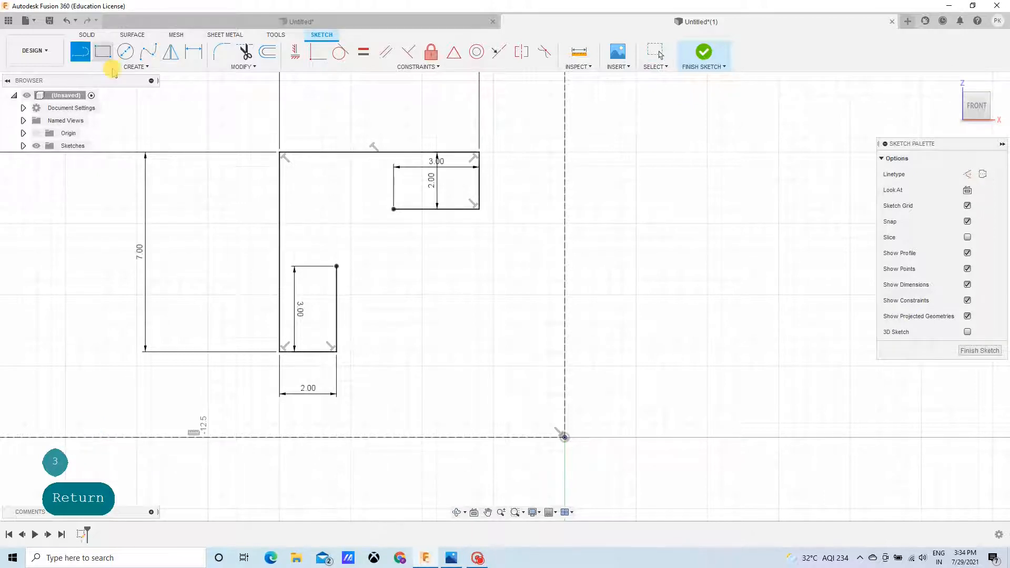
drag(564, 363, 504, 368)
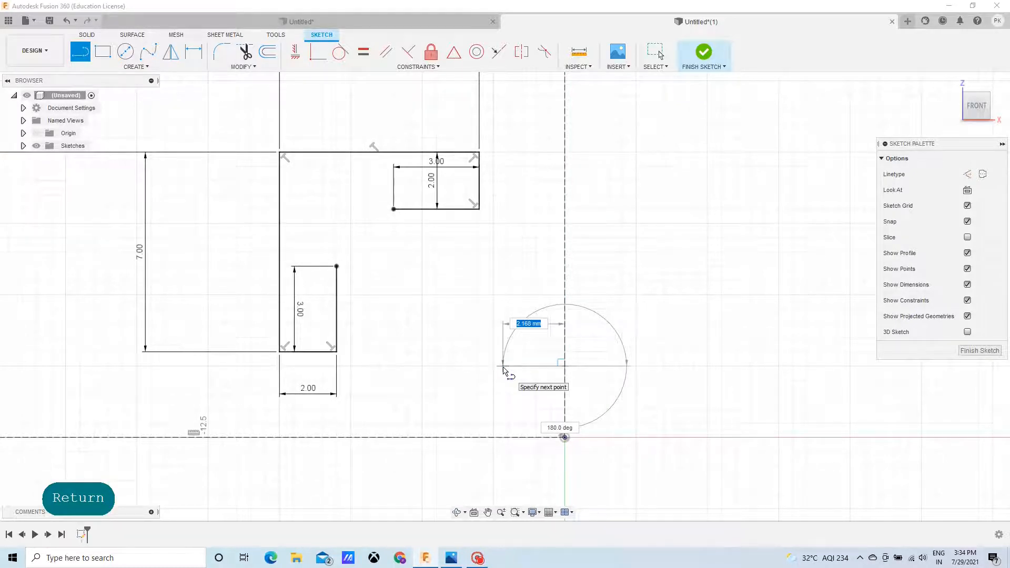
text(3)
key(Return)
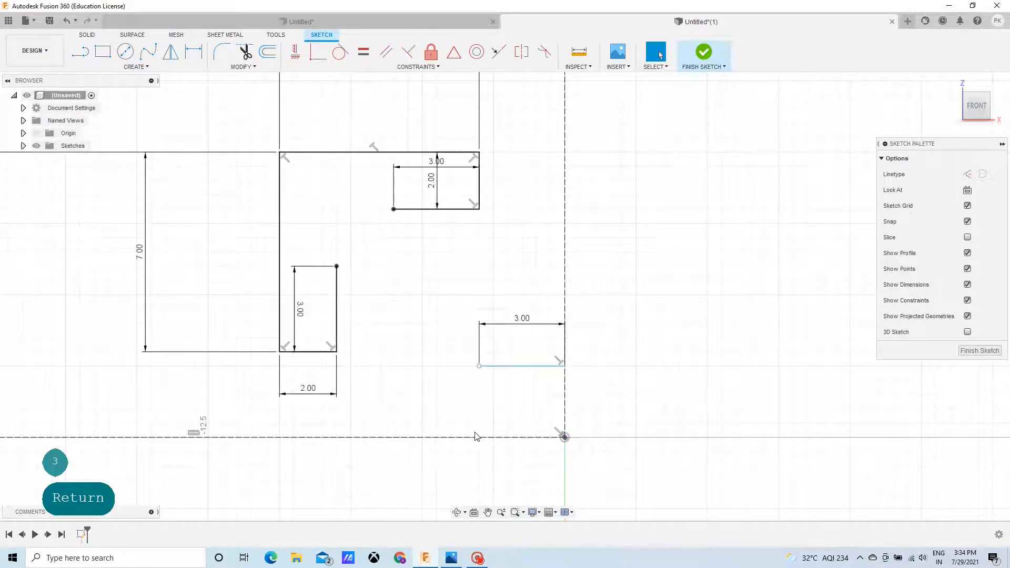
Draw a 3 mm vertical line upward from the horizontal construction line, a short distance left of the origin
click(80, 51)
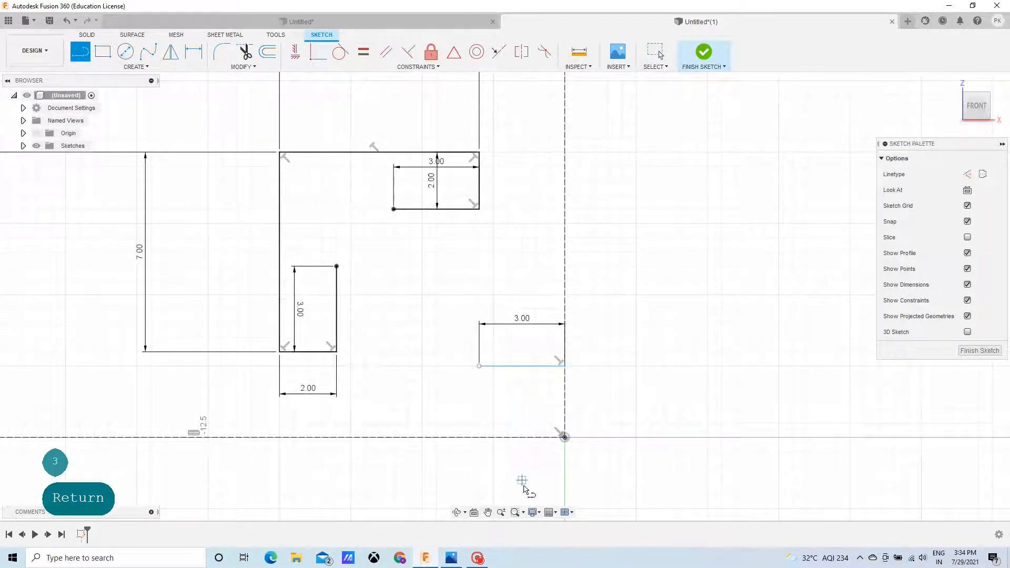
click(446, 436)
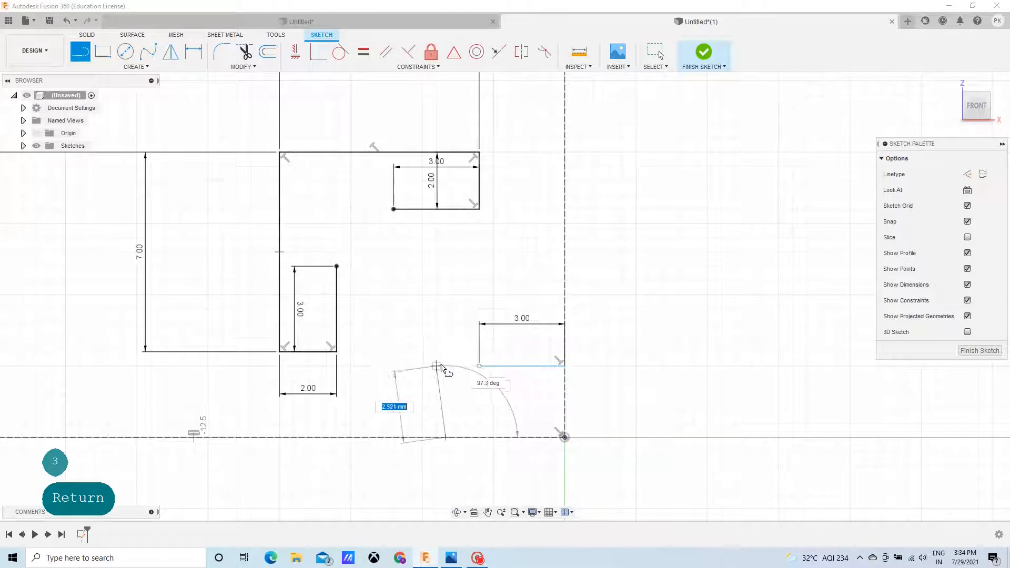
text(3)
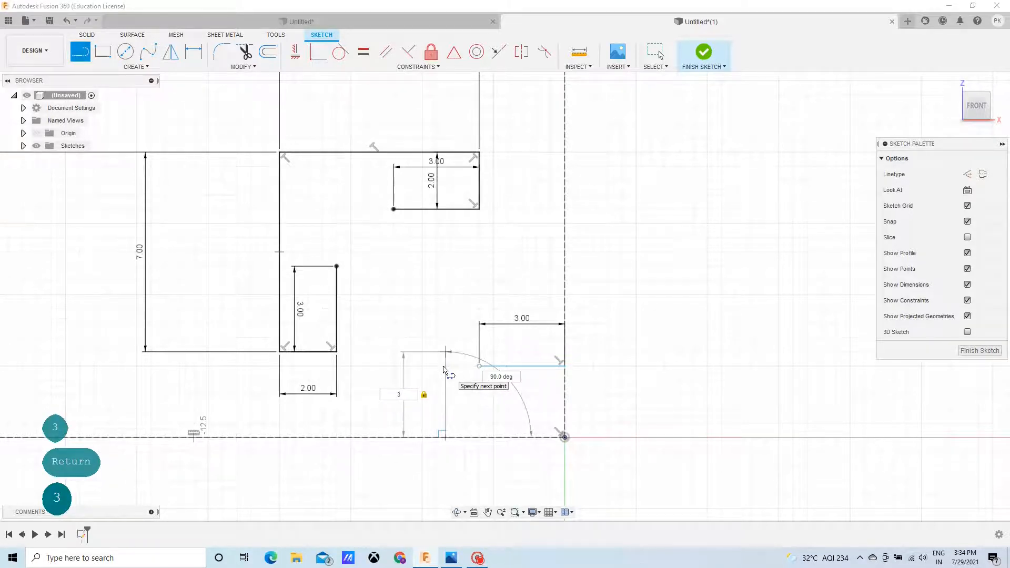
key(Return)
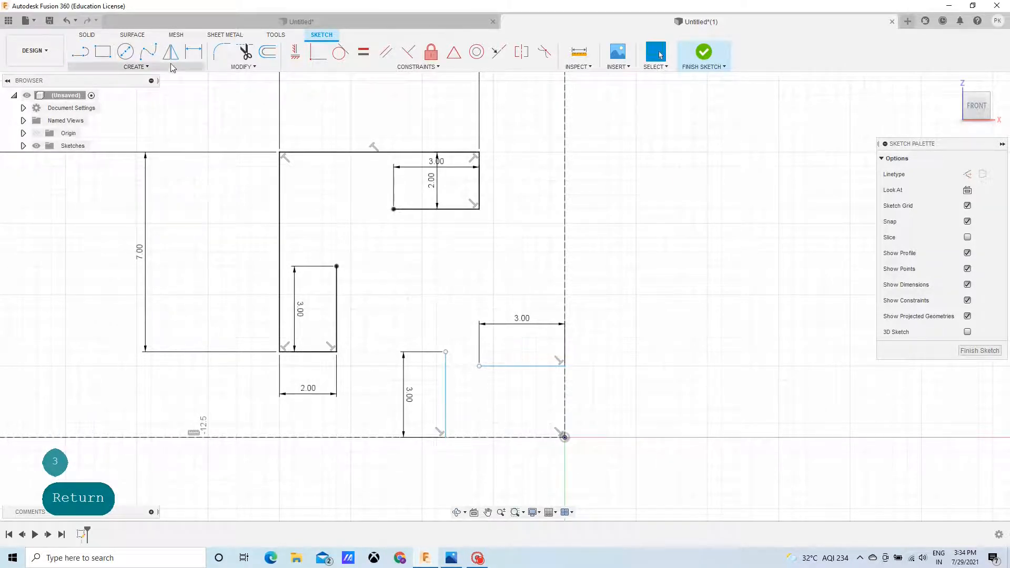
Dimension the horizontal line beside the vertical construction line at 4 mm above the horizontal construction line
click(193, 51)
click(529, 367)
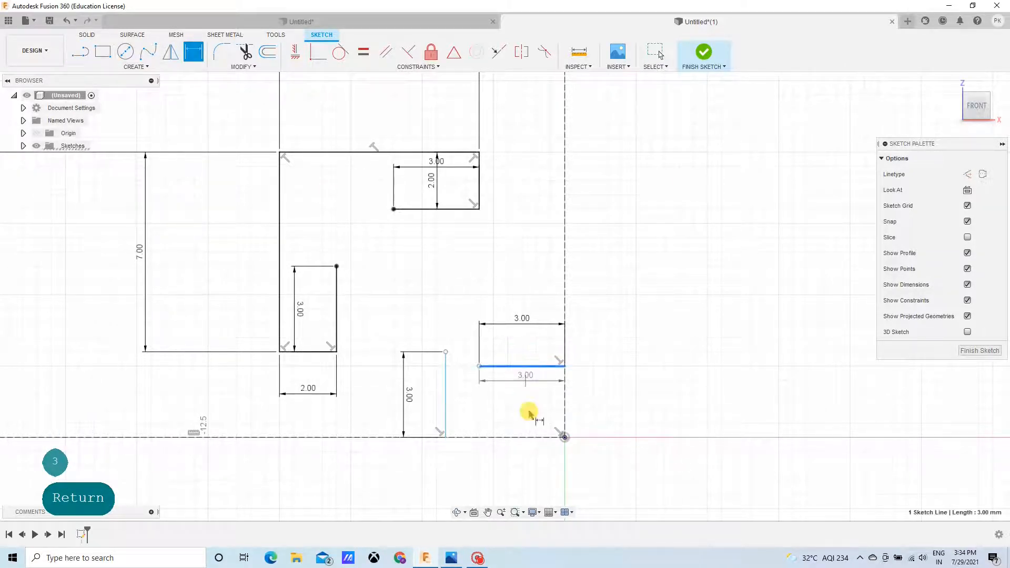
click(525, 437)
click(702, 404)
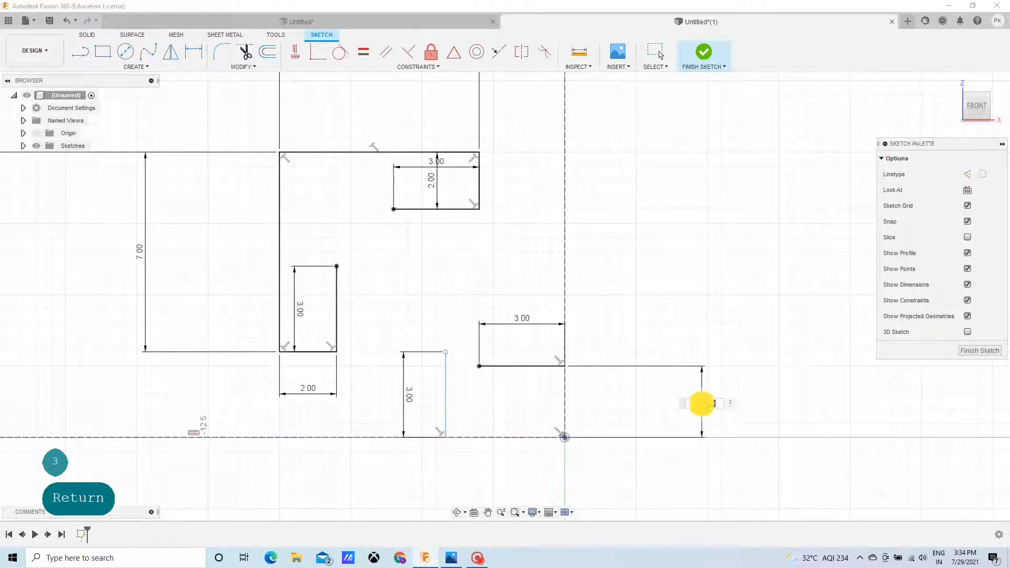
text(4)
key(Return)
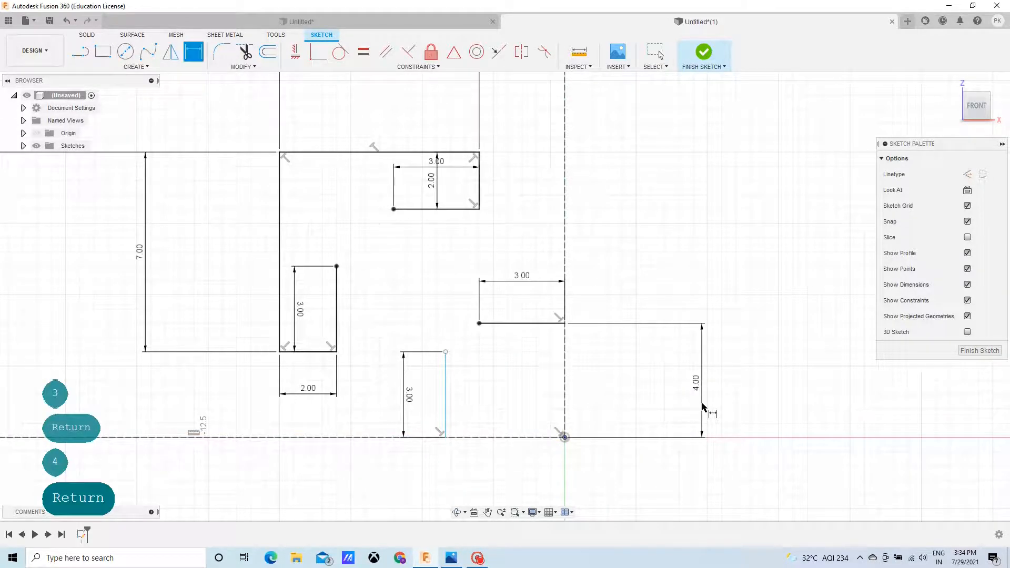
Dimension the short vertical line on the horizontal construction line at 4 mm from the vertical construction line
click(446, 404)
click(565, 400)
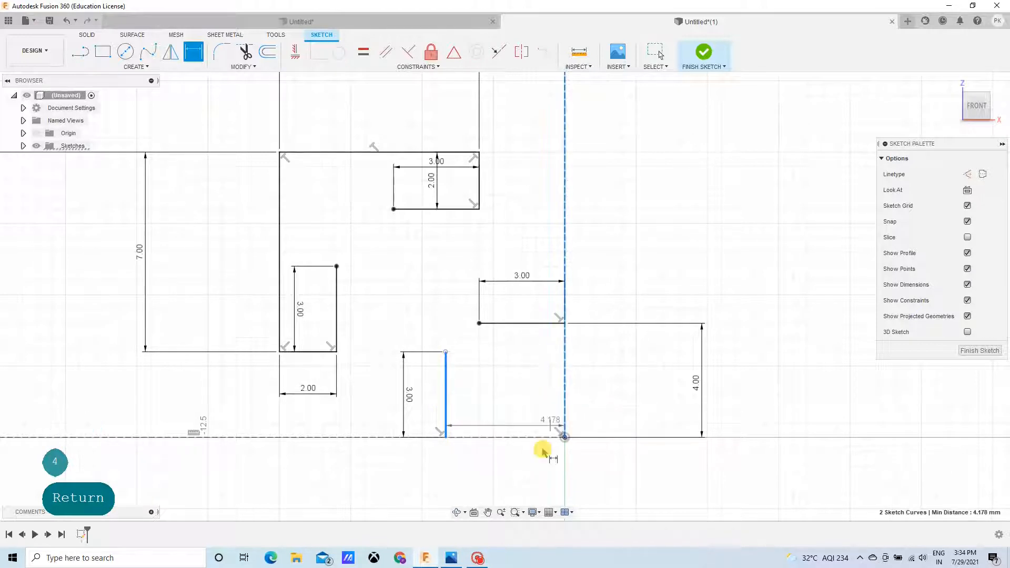
click(524, 488)
text(4.177686)
key(Return)
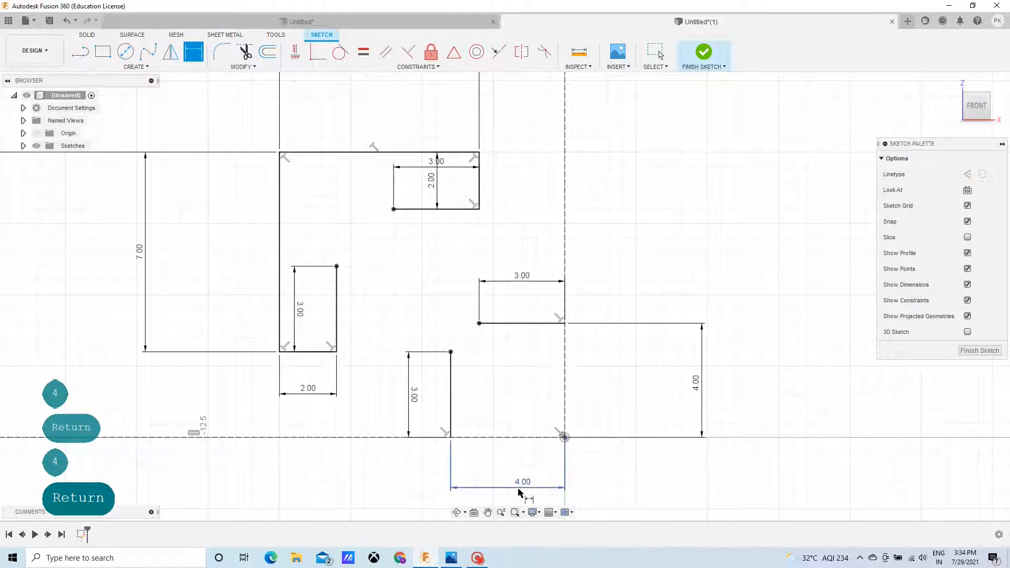
Draw a diagonal construction line joining the top of the short vertical line to the left end of the horizontal line near the origin
key(l)
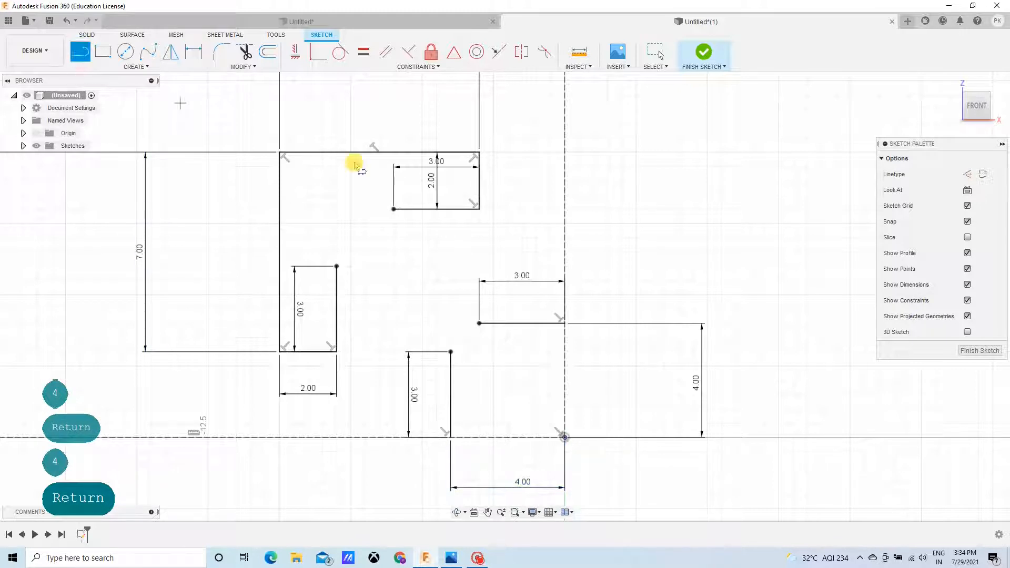
click(967, 174)
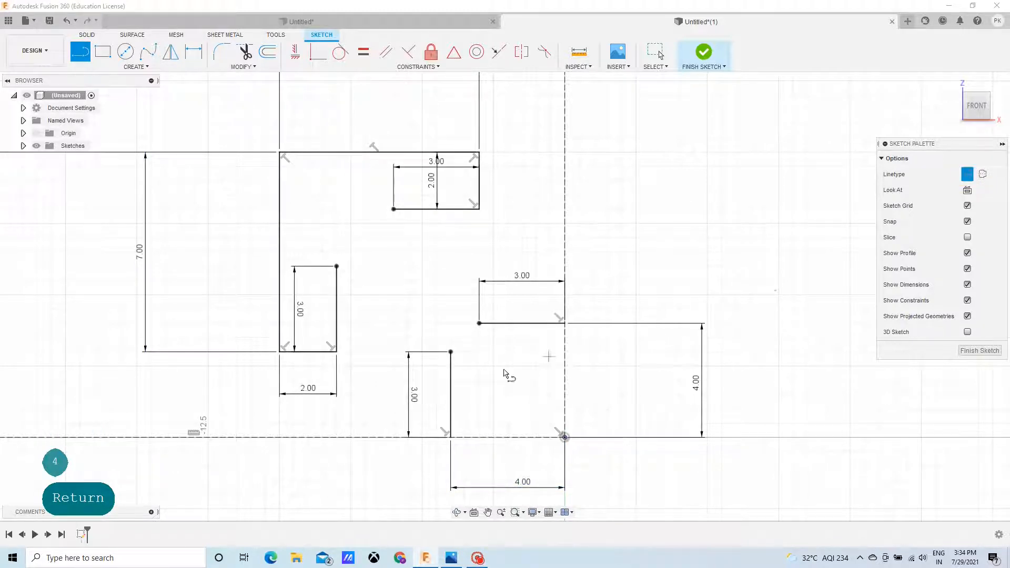
click(451, 351)
click(479, 323)
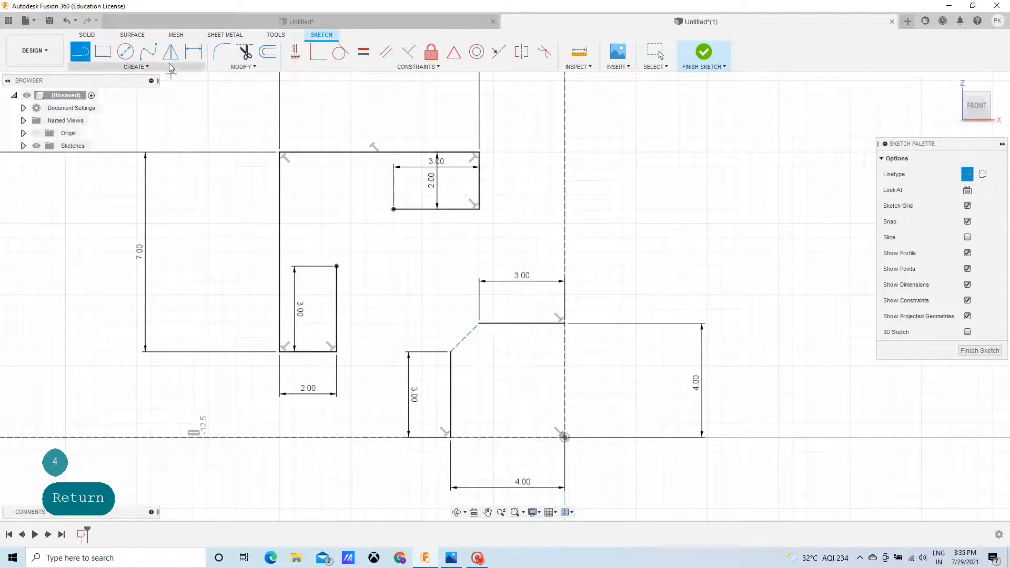
Offset the diagonal construction line by 4.2464 mm toward the upper left
click(269, 54)
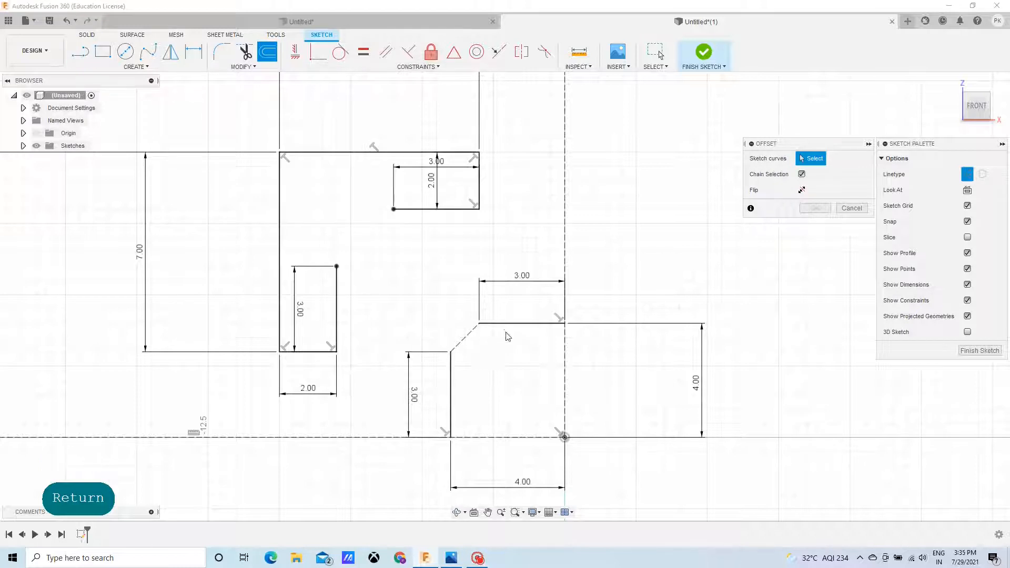
click(466, 337)
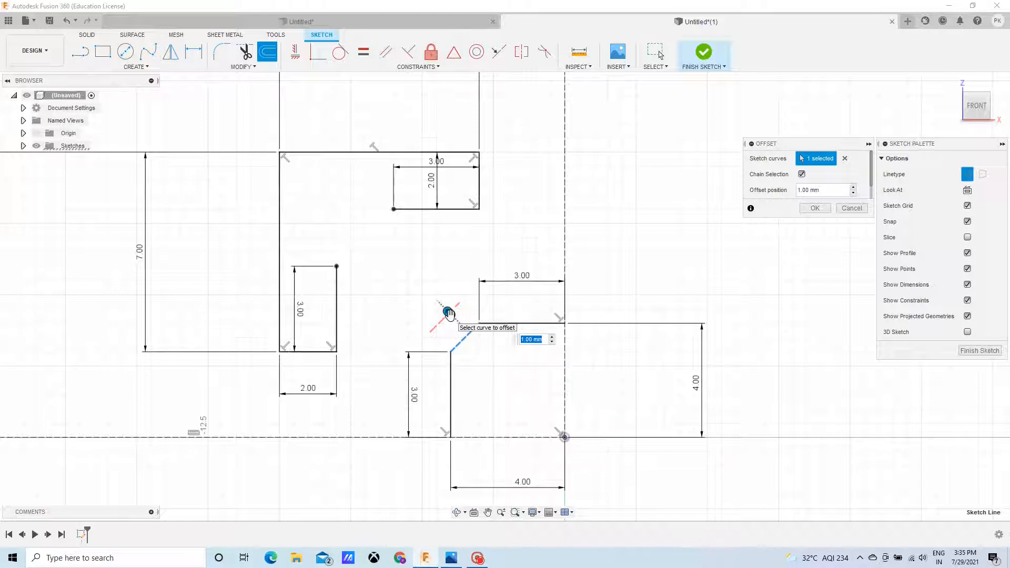
text(4.)
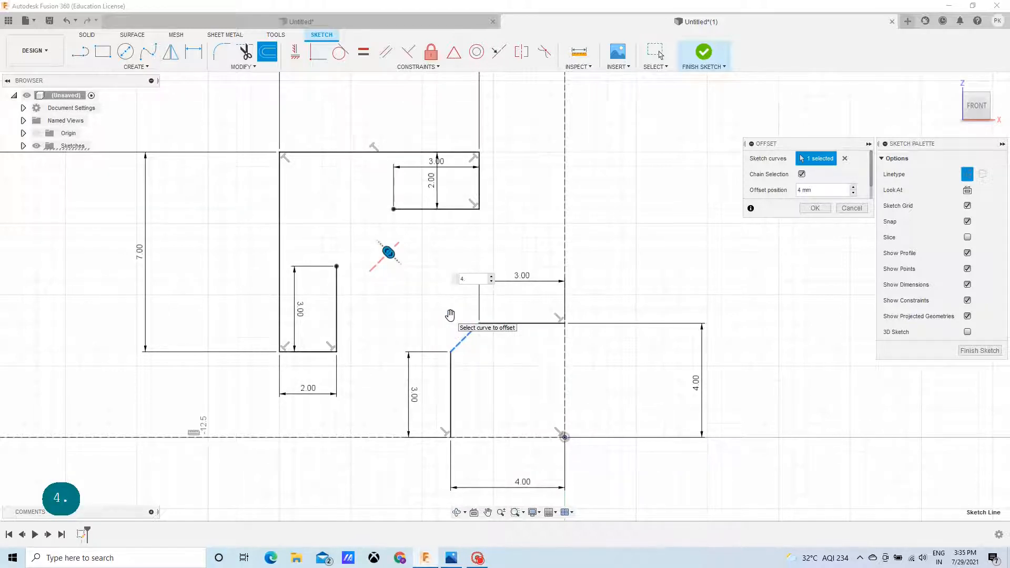
text(2464)
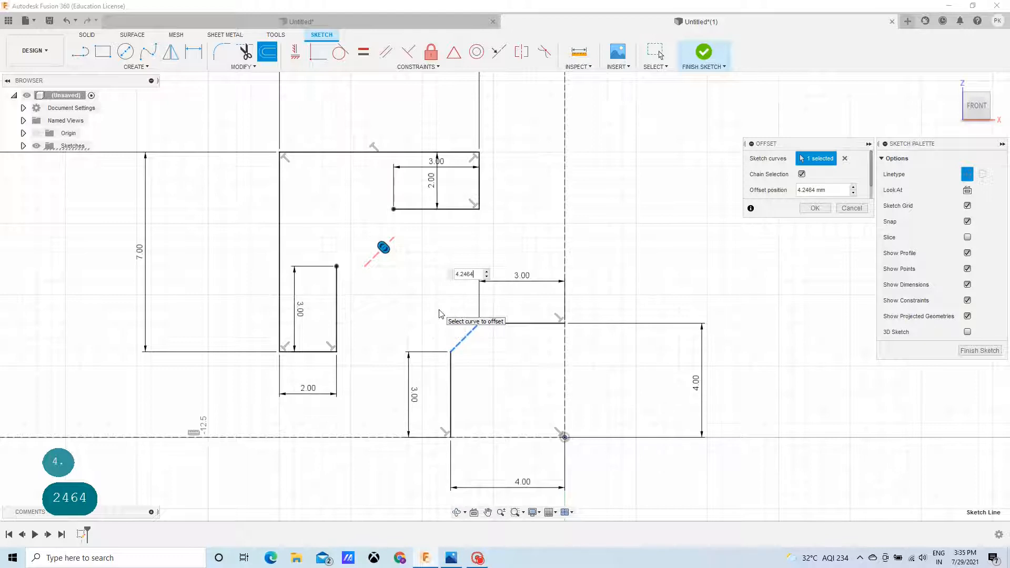
click(815, 207)
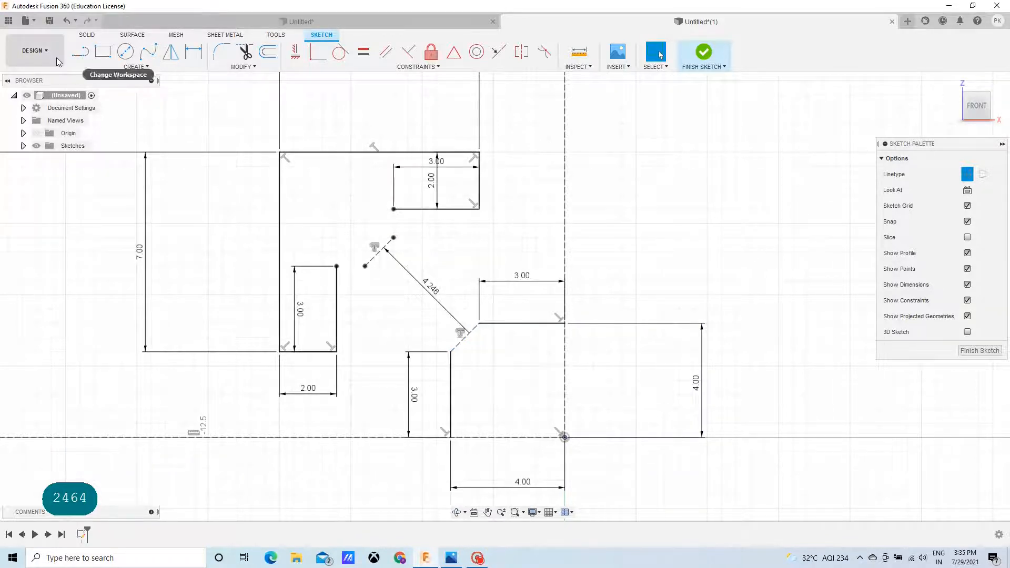
With normal linetype, connect the inner open ends of the lower-left and upper-right legs to the nearest endpoints of the offset diagonal line
click(80, 51)
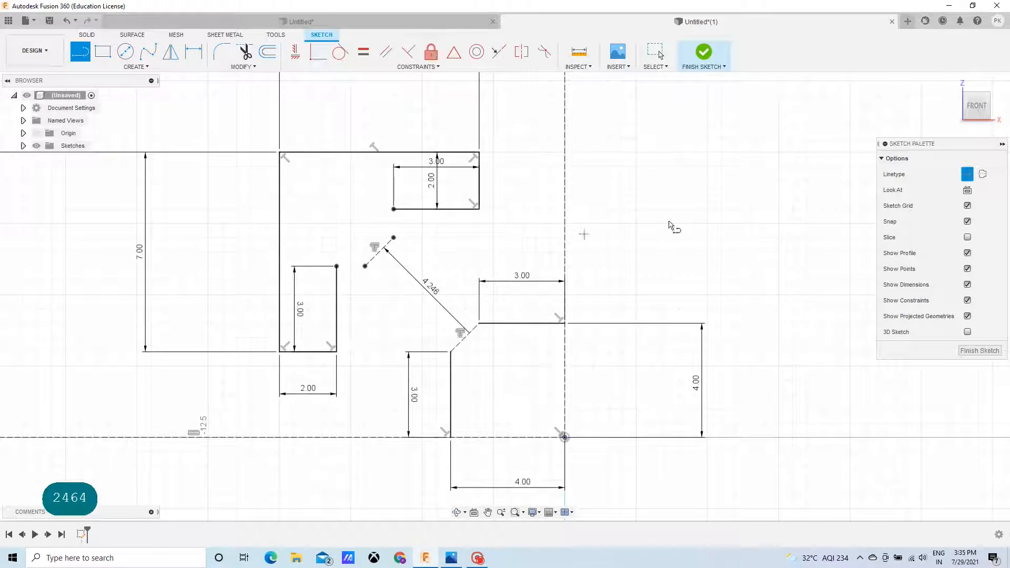
click(967, 174)
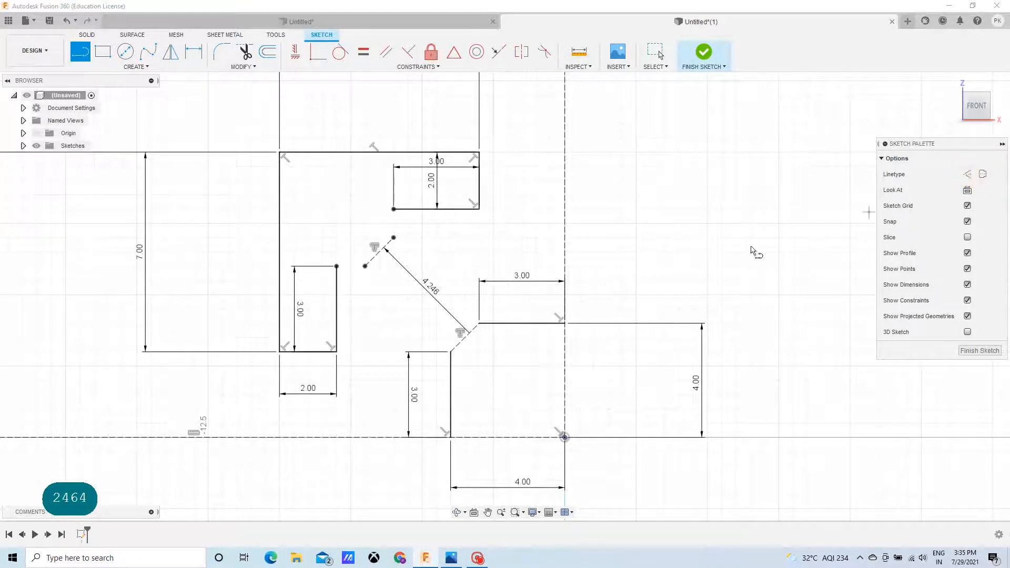
click(337, 267)
click(365, 266)
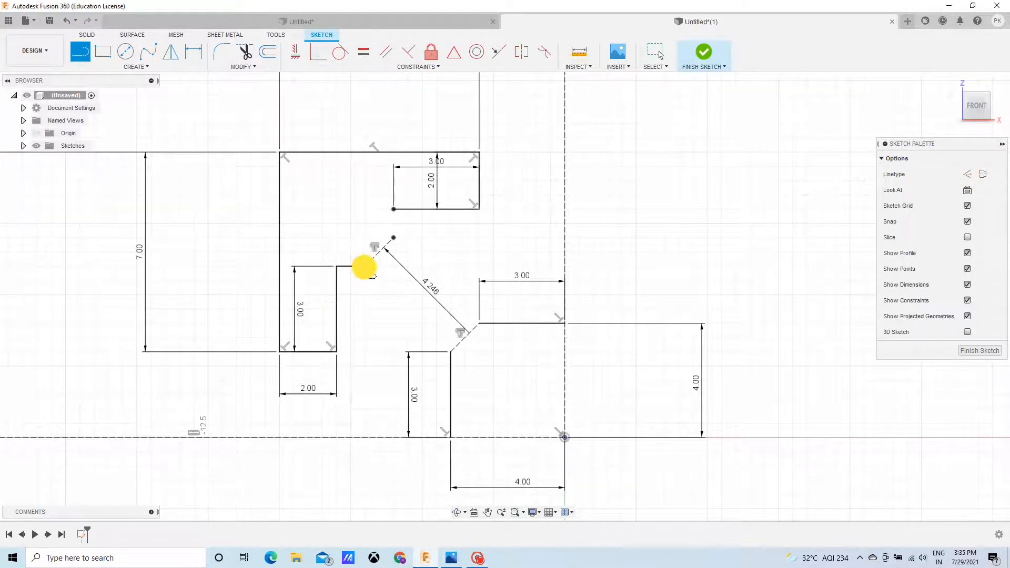
click(393, 209)
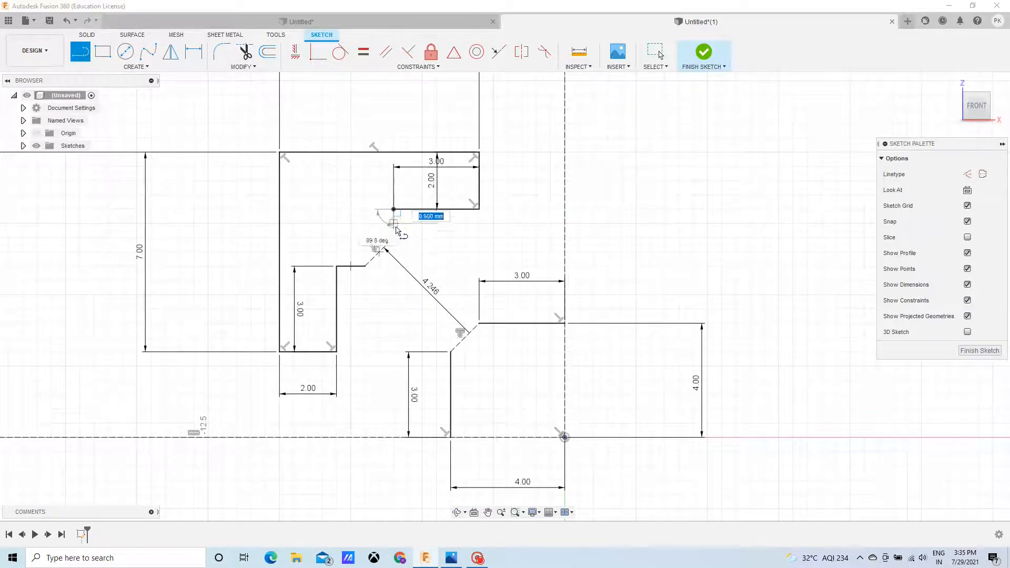
click(394, 237)
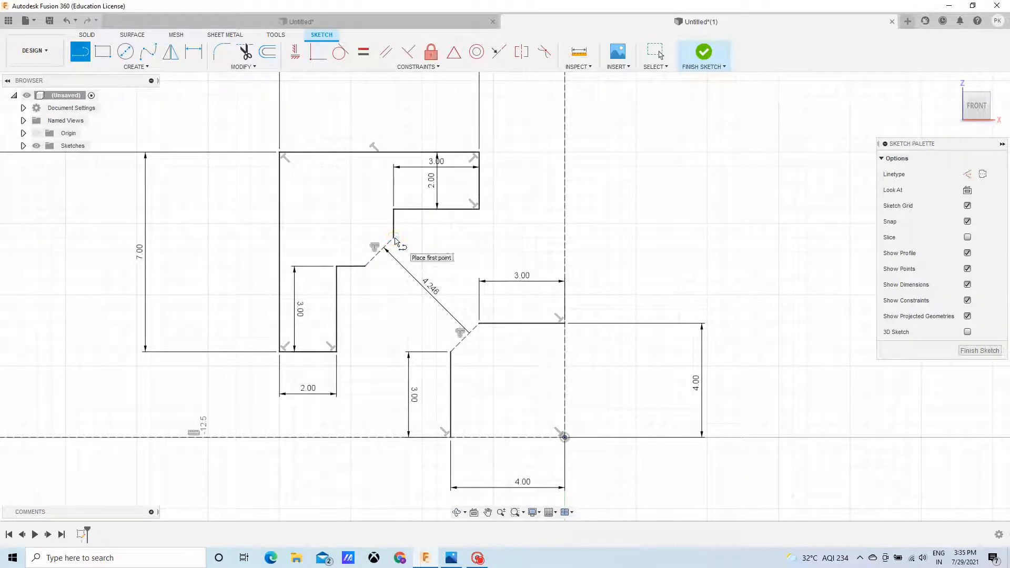
Draw two parallel slanted lines joining the matching endpoints of the two diagonal construction lines
click(366, 267)
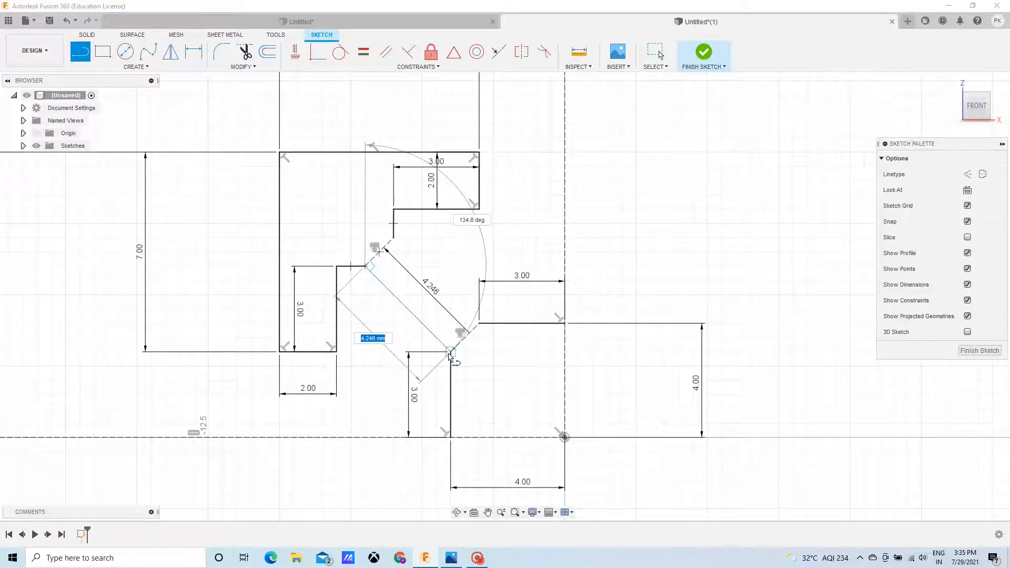
click(451, 352)
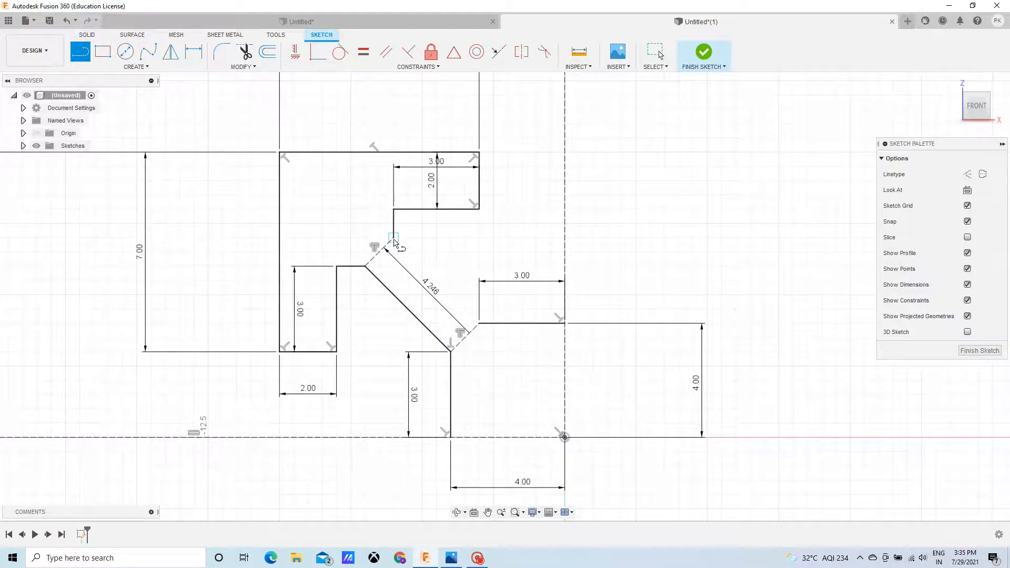
click(393, 238)
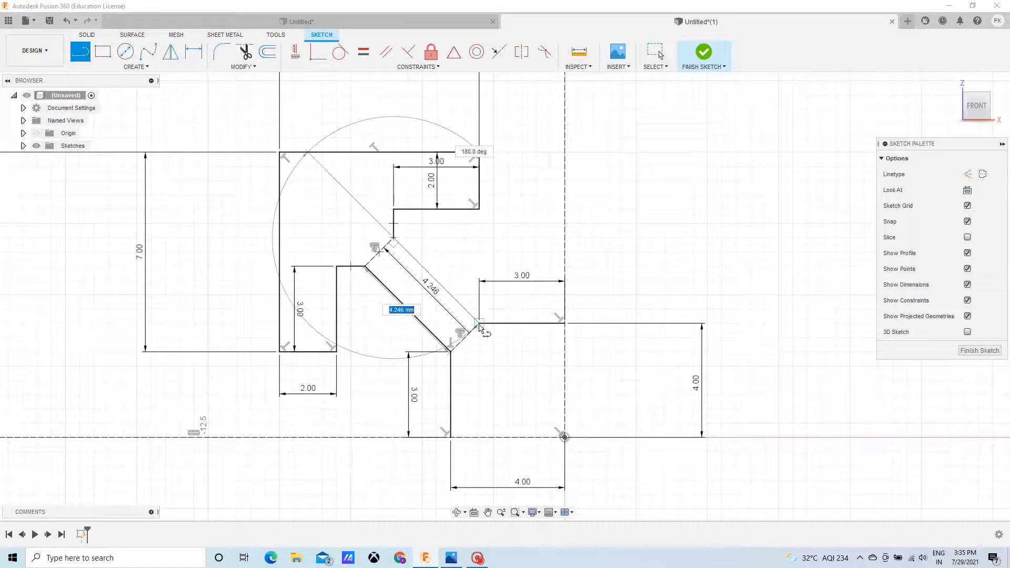
click(480, 325)
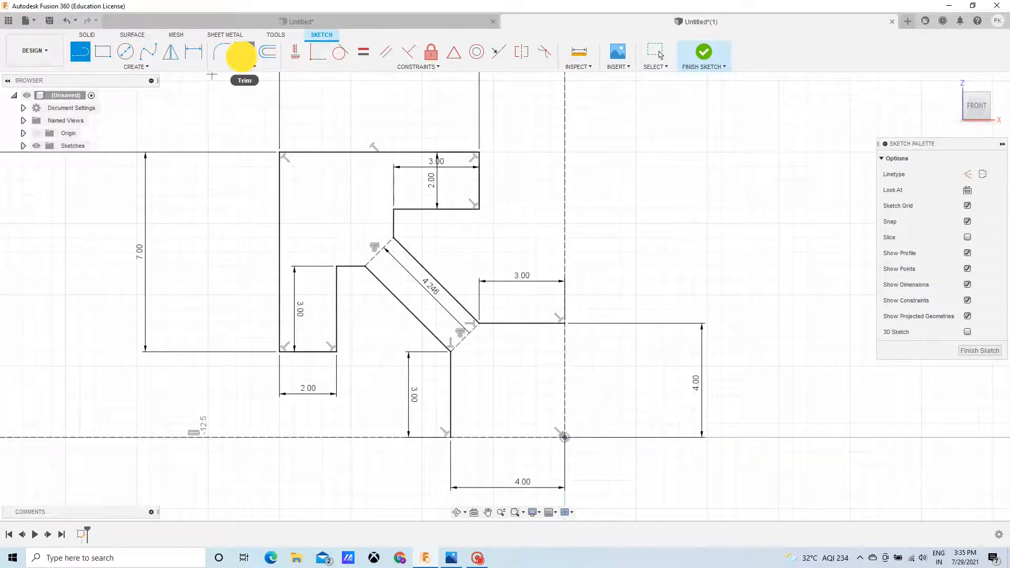
Trim away both short diagonal construction lines at the ends of the slanted arm
click(245, 52)
click(386, 251)
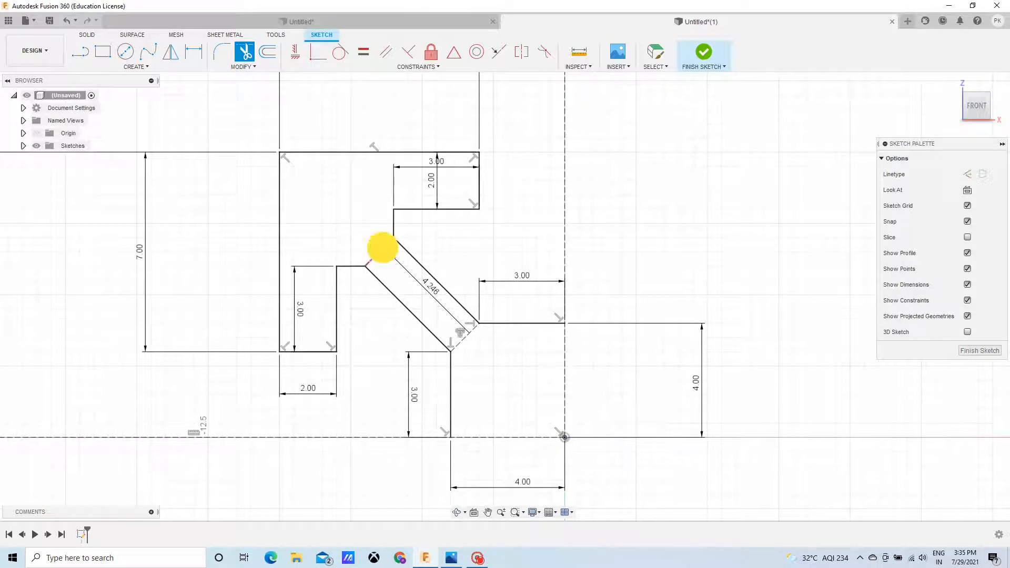
click(465, 343)
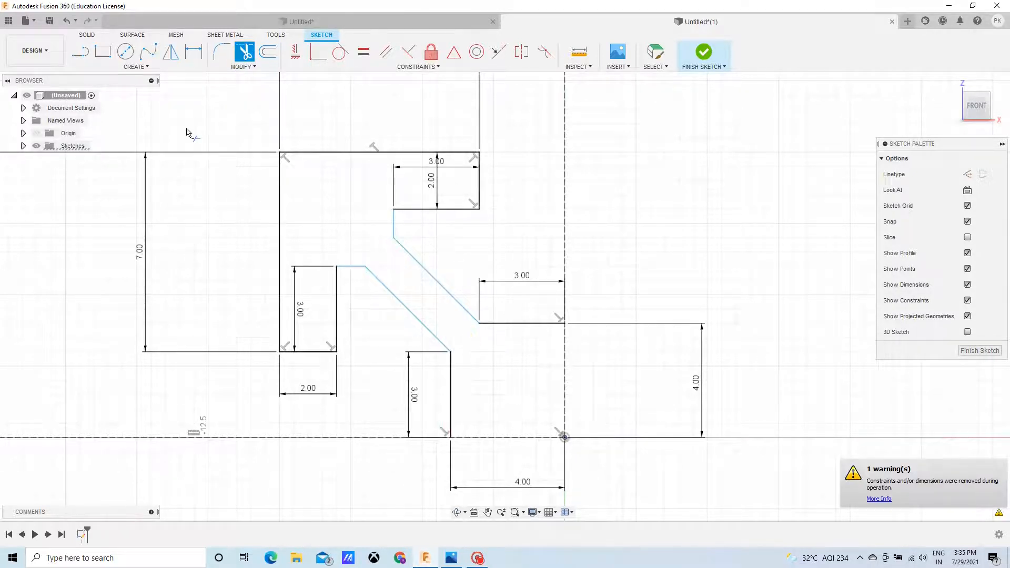
Draw a 4.2 mm diameter circle centred on the origin
click(129, 56)
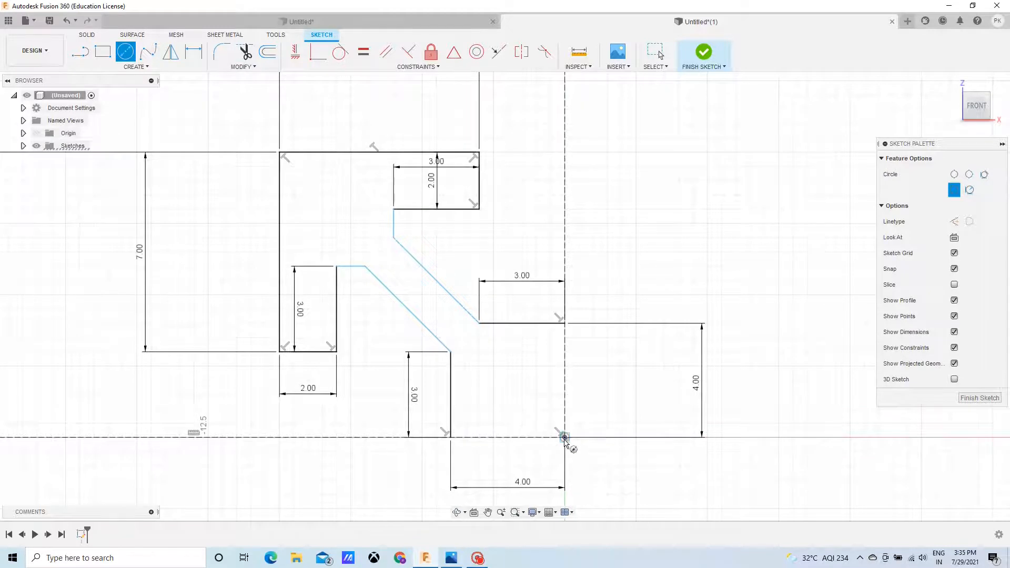
drag(564, 438, 531, 410)
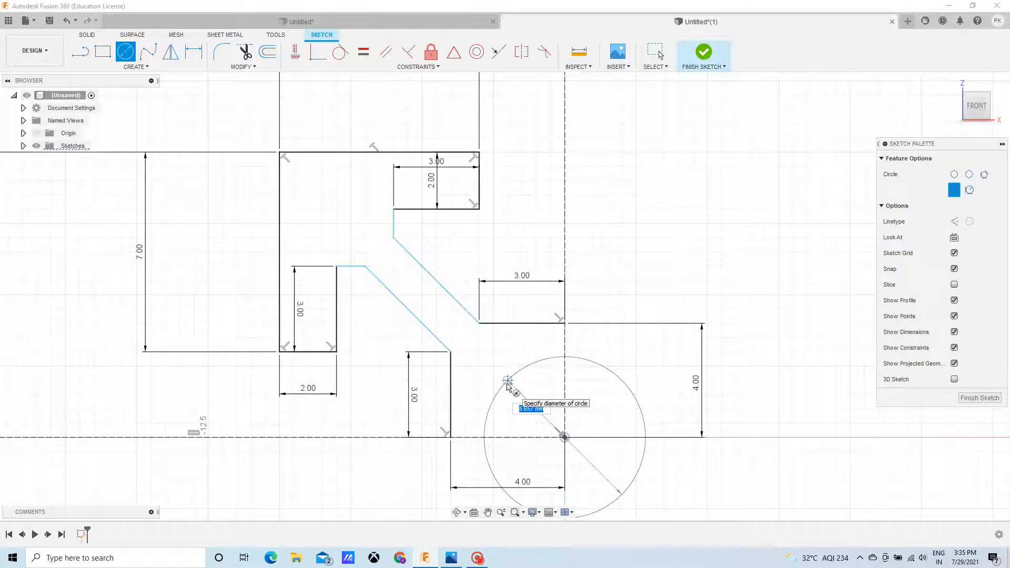
text(4.2)
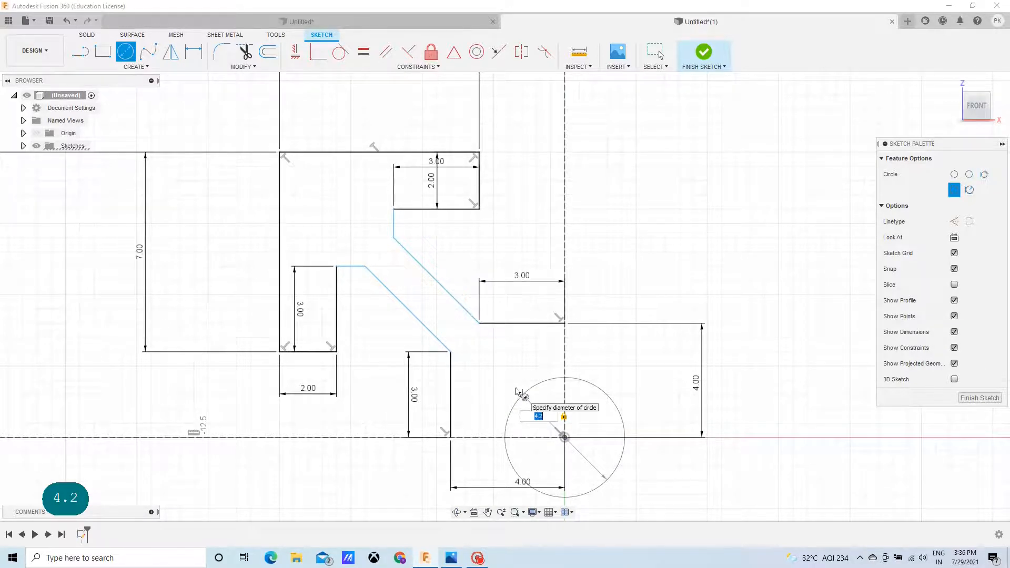
key(Return)
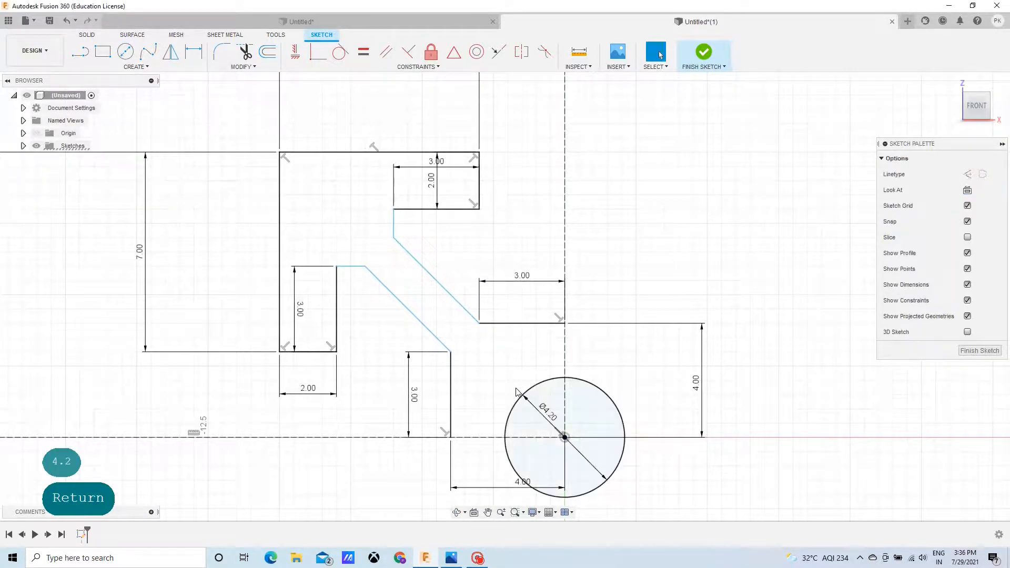
Fillet the outer corner of the quarter profile, where the two longest edges meet, with a 1 mm radius
scroll(664, 251, down, 2)
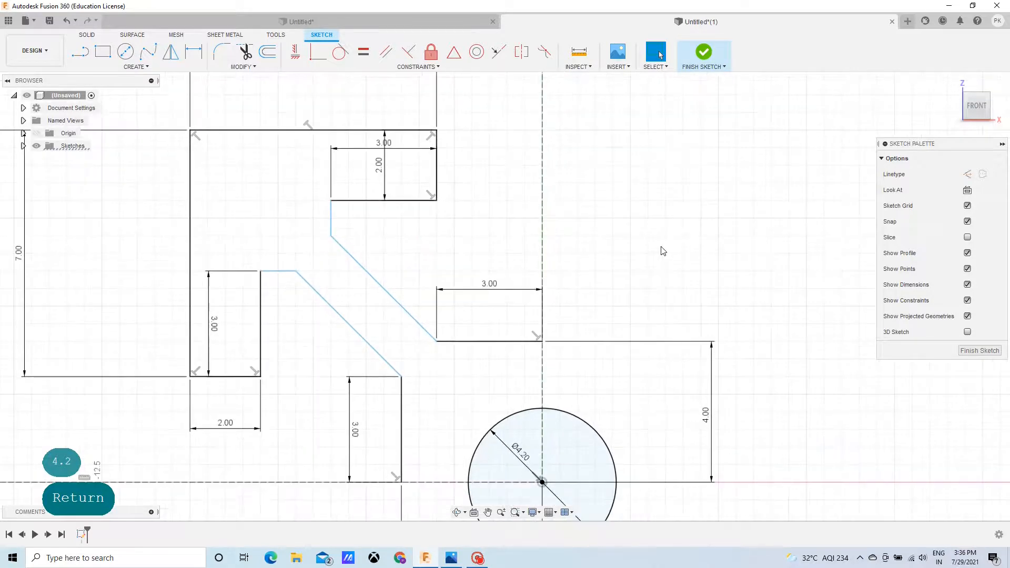
click(221, 51)
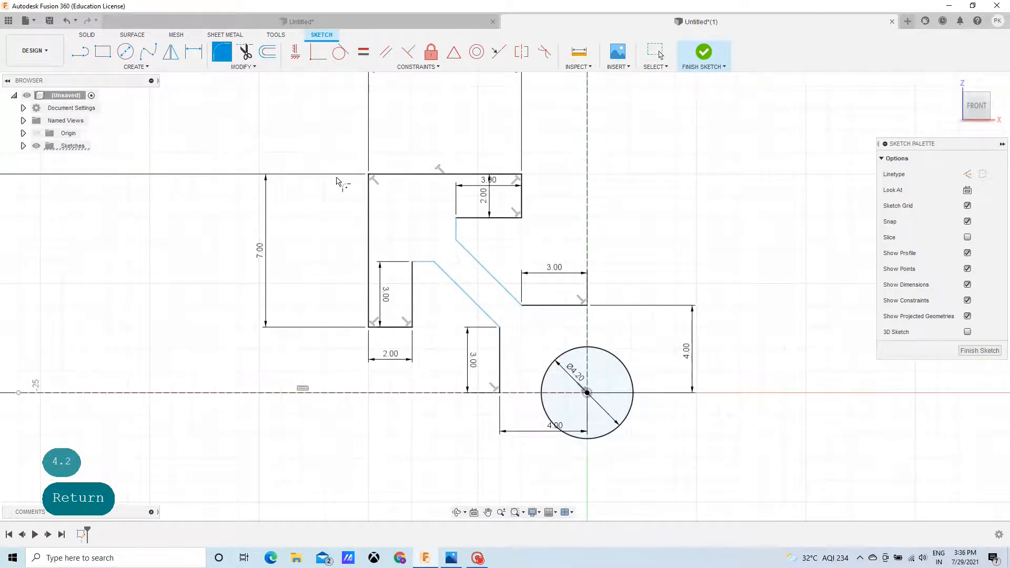
click(368, 174)
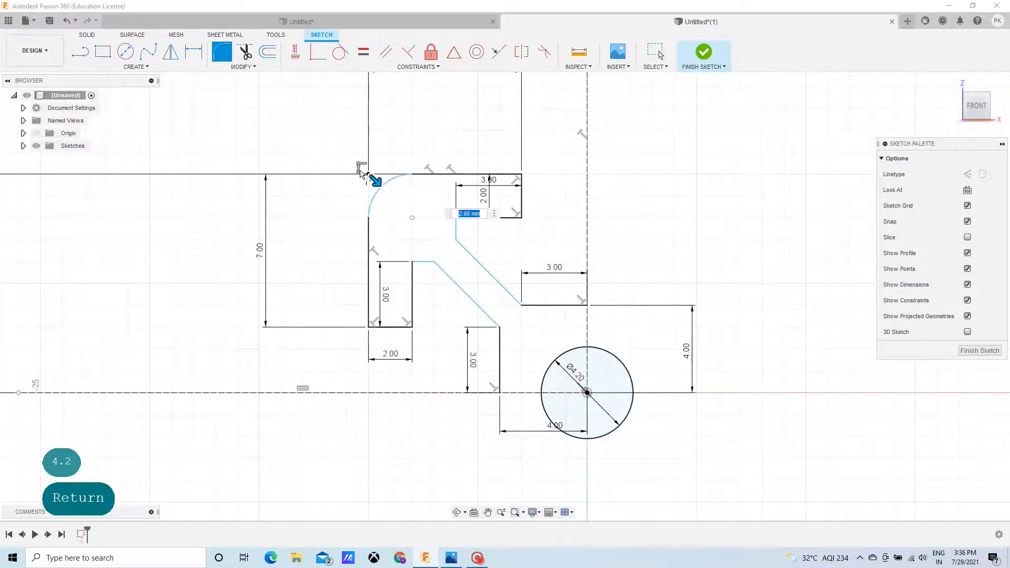
text(1)
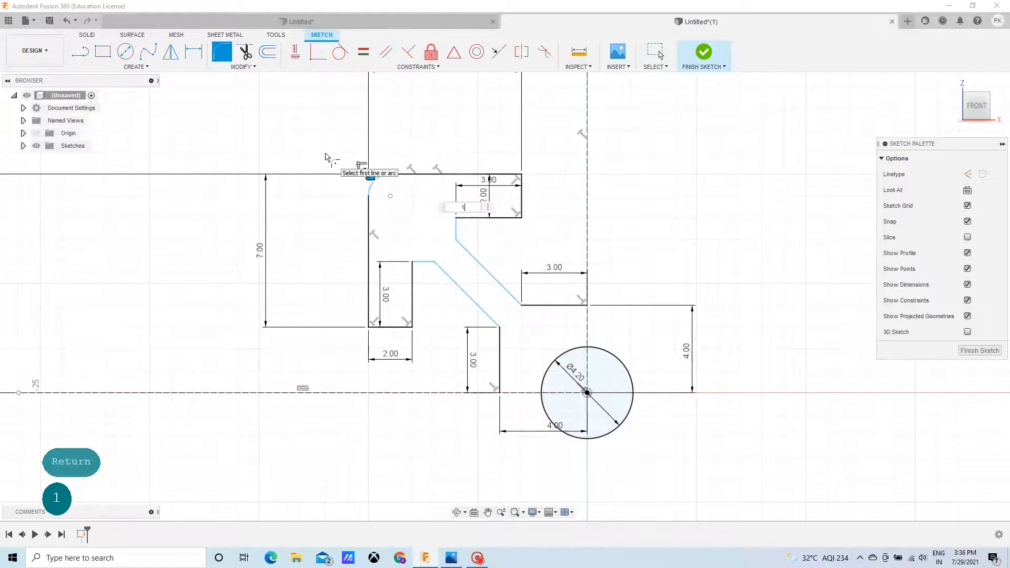
key(Return)
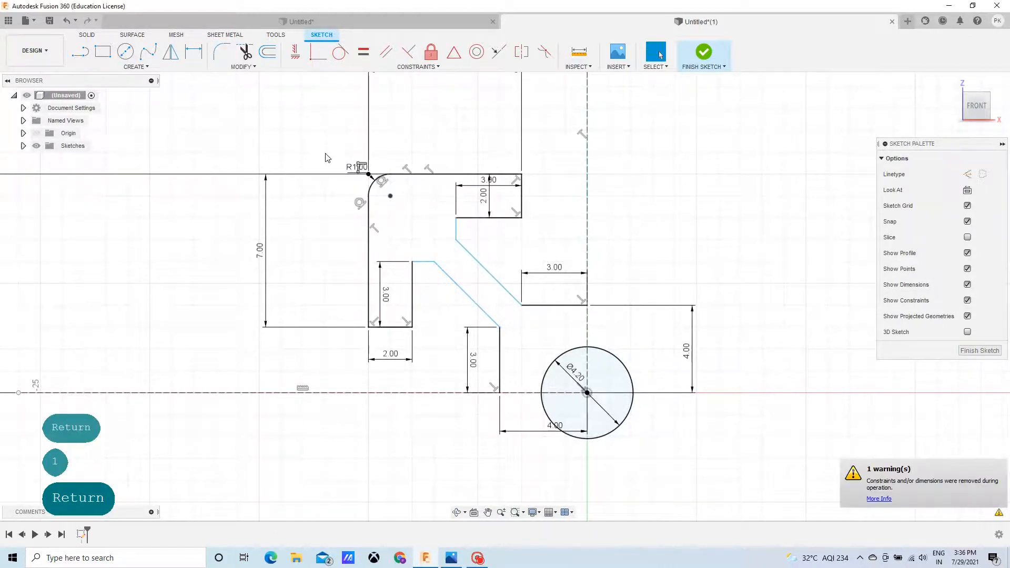
Fillet the six remaining corners at the ends and inner sides of the two hooked legs with a 0.2 mm radius
click(222, 51)
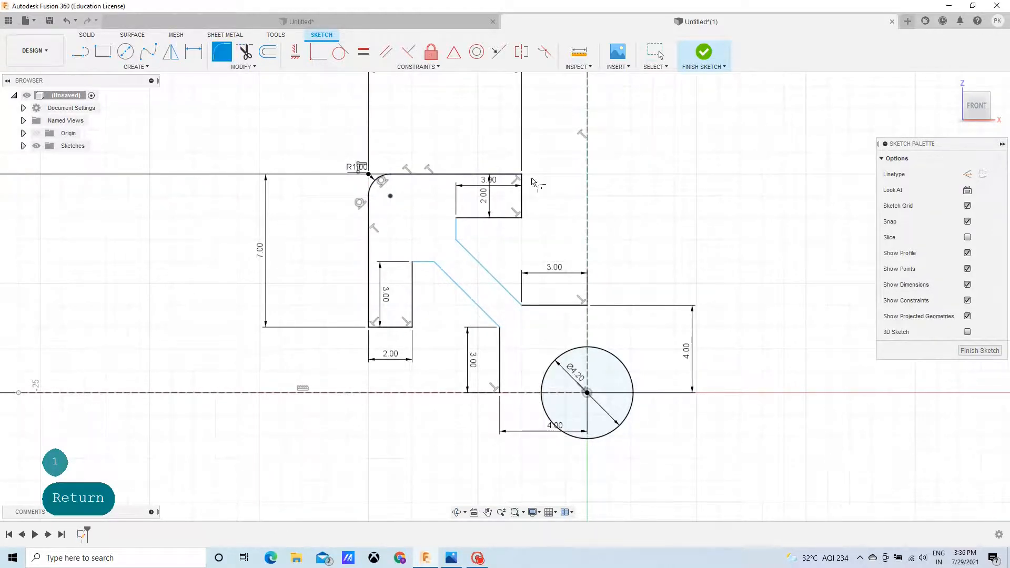
click(522, 174)
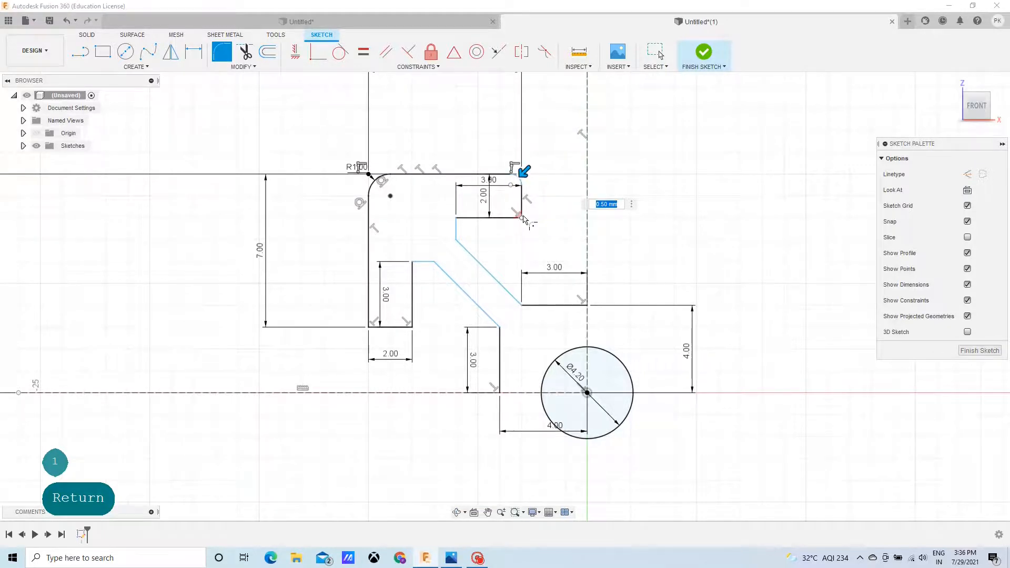
click(522, 217)
click(456, 218)
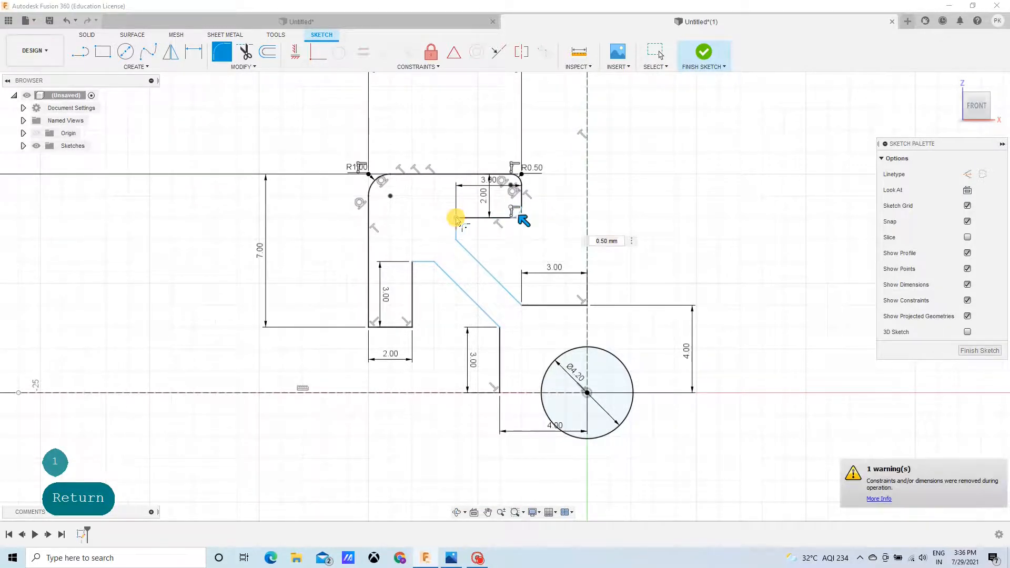
click(413, 261)
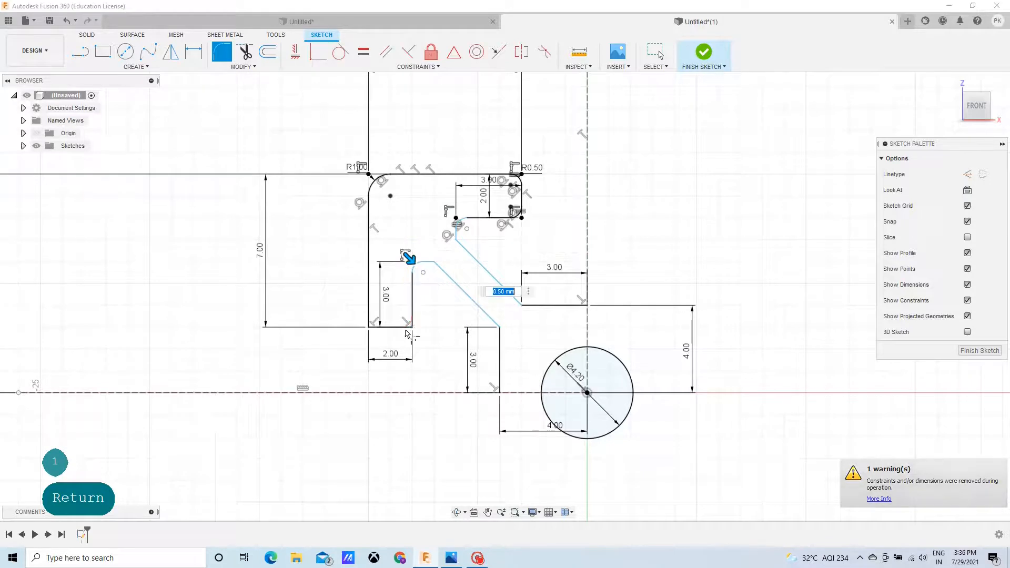
click(413, 327)
click(369, 327)
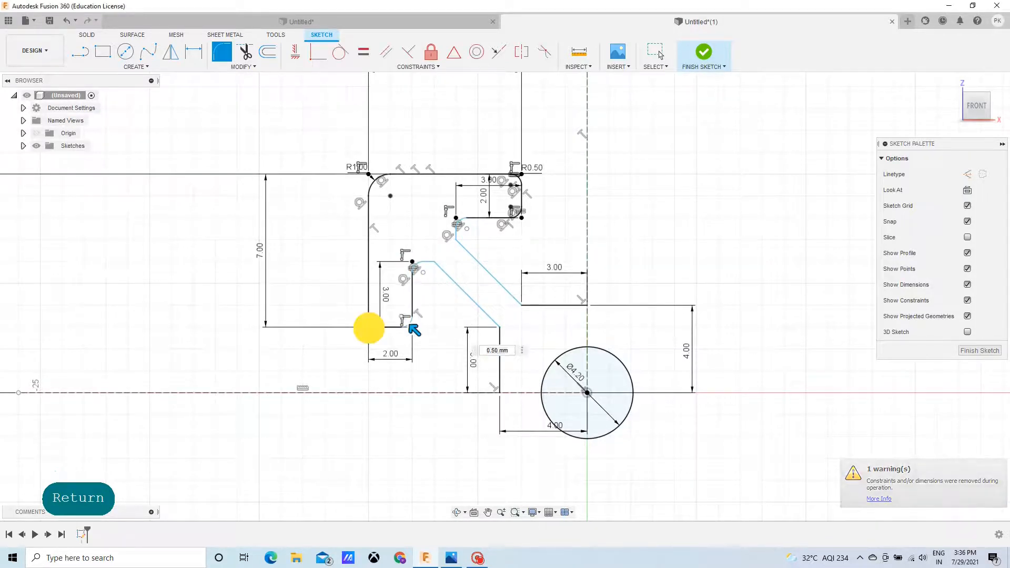
text(0)
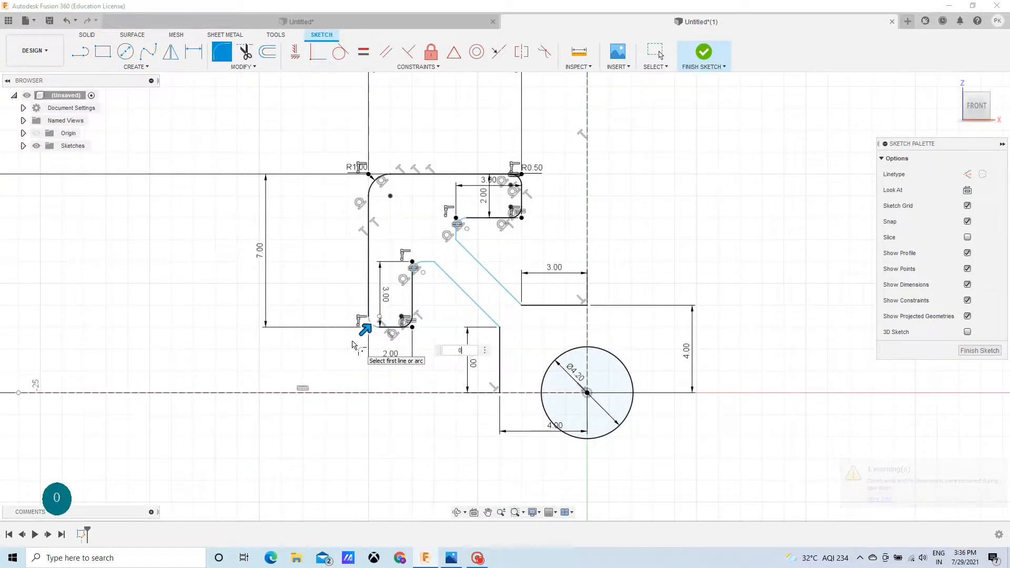
text(.2)
key(Return)
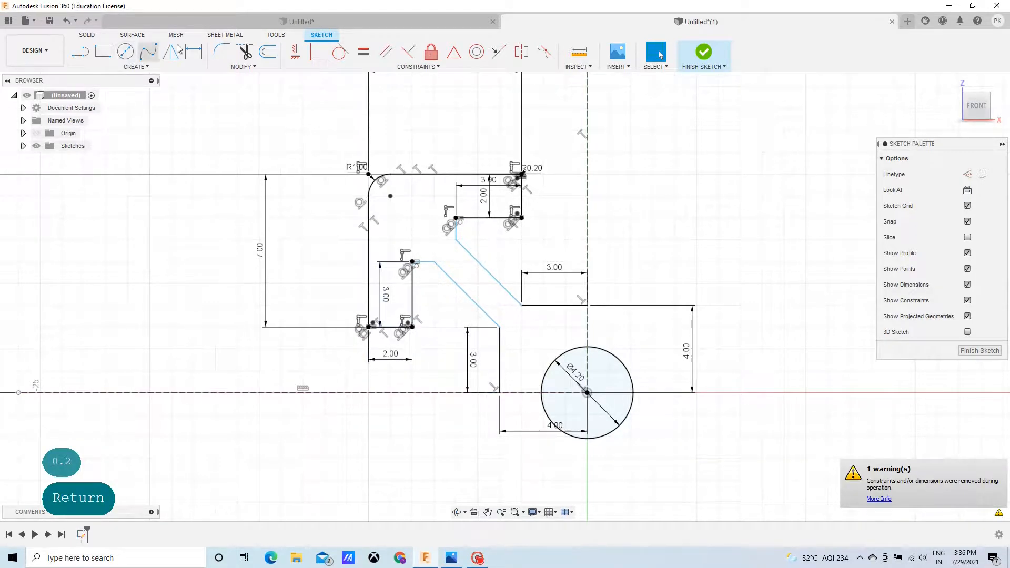
Trim the centre circle down to the quarter arc lying between the two construction lines on the profile's side
click(244, 52)
click(606, 358)
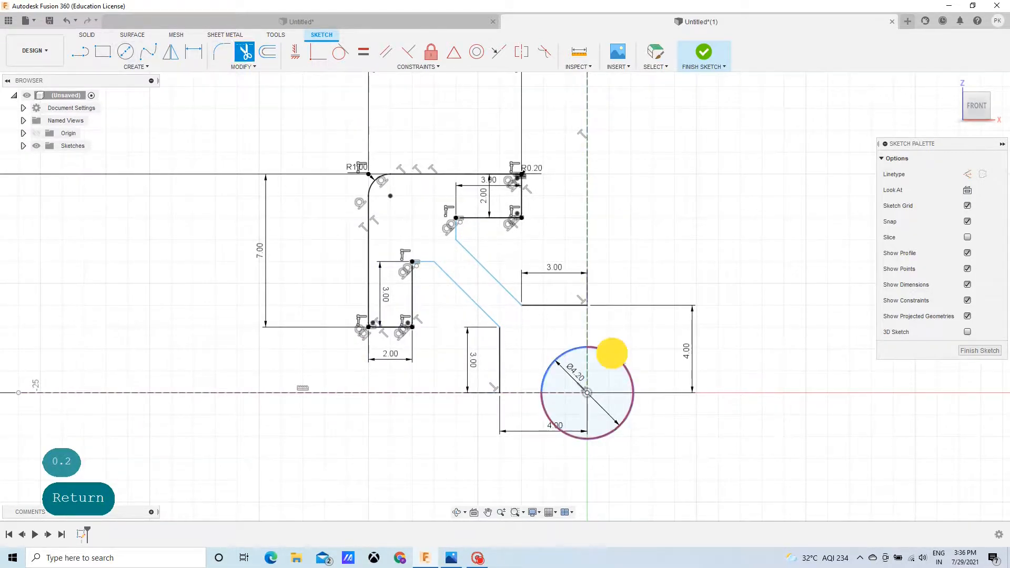
Mirror the complete quarter profile, including the quarter arc and the short vertical edge beside it, about the vertical construction line
scroll(769, 372, down, 2)
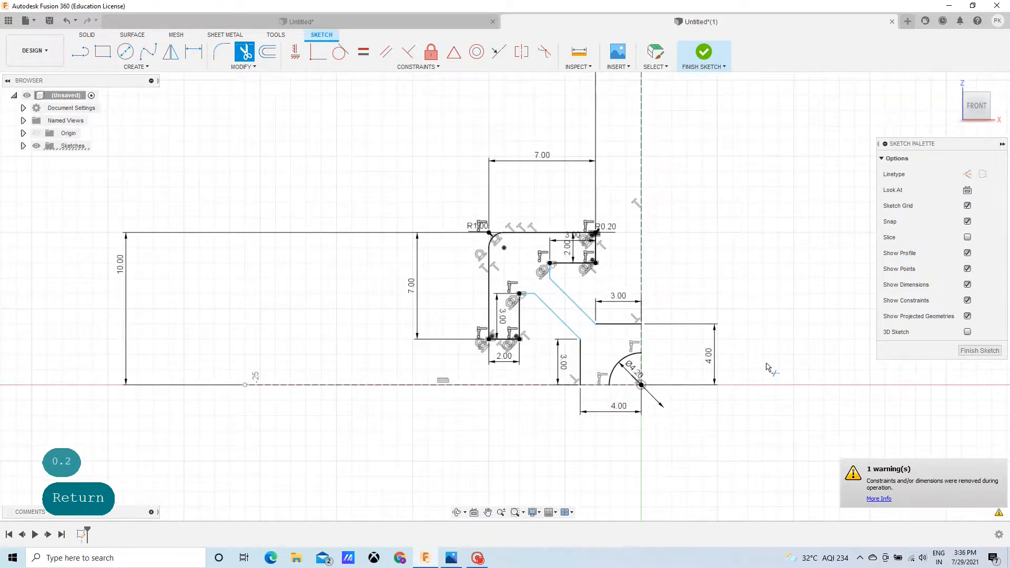
scroll(769, 368, down, 2)
middle_drag(760, 306, 647, 315)
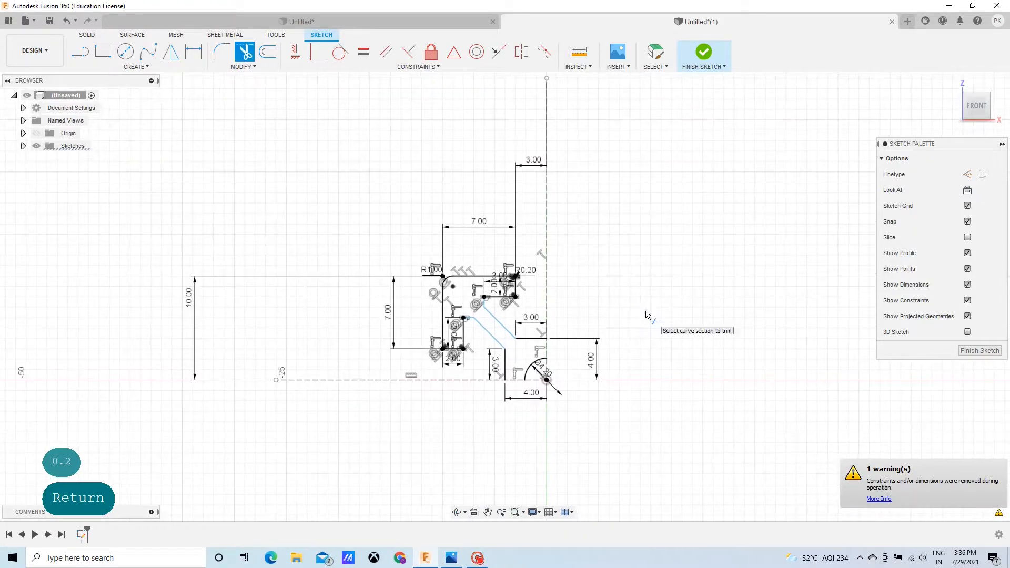
click(170, 52)
mouse_move(379, 222)
mouse_down()
mouse_move(505, 356)
mouse_move(537, 371)
mouse_up()
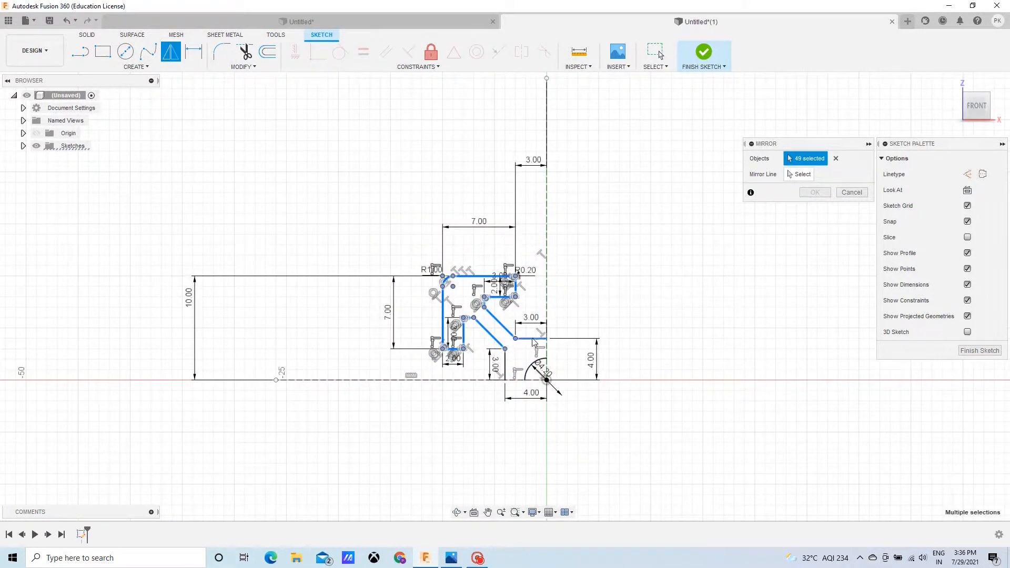
click(529, 348)
click(528, 369)
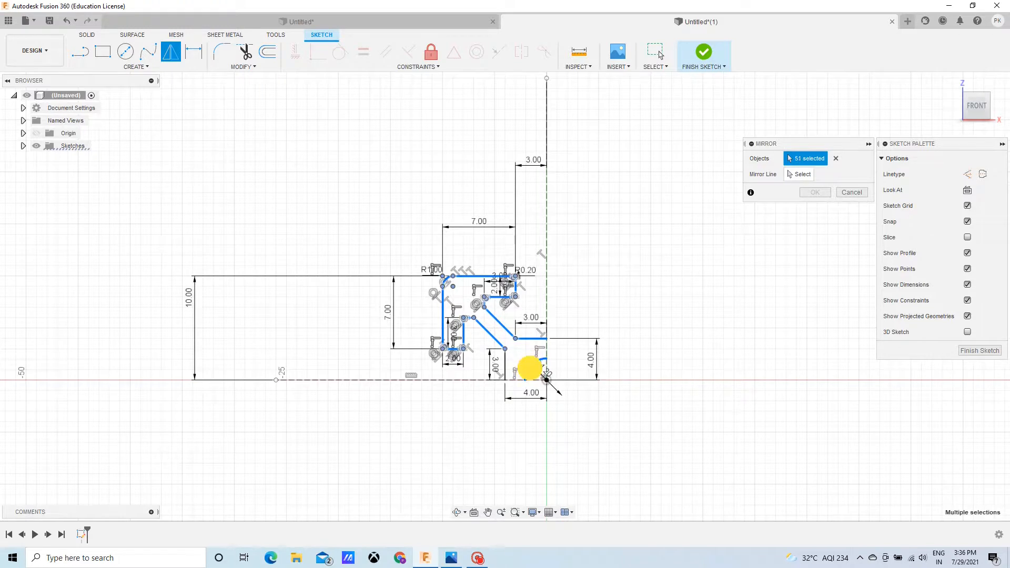
click(505, 371)
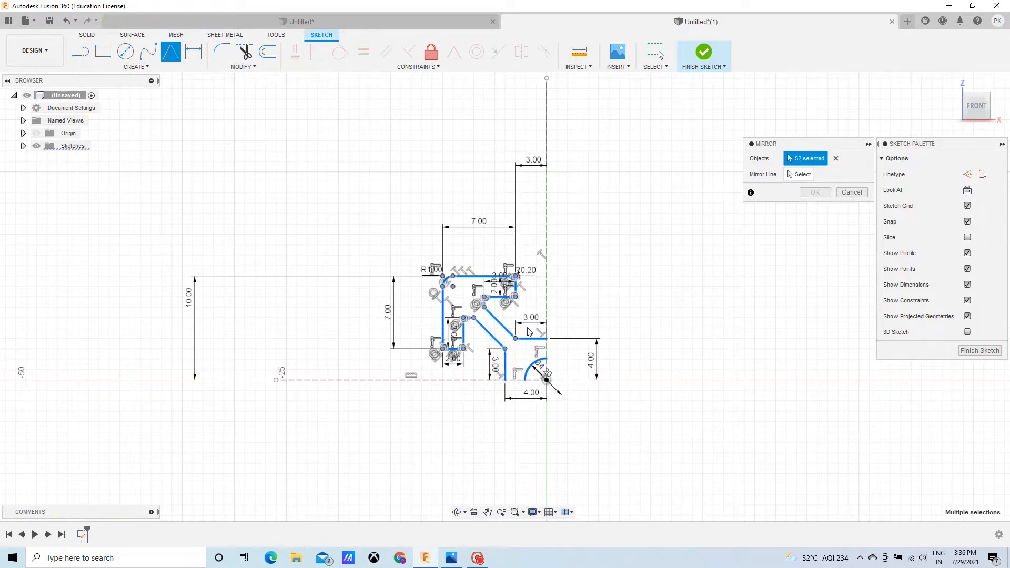
click(800, 174)
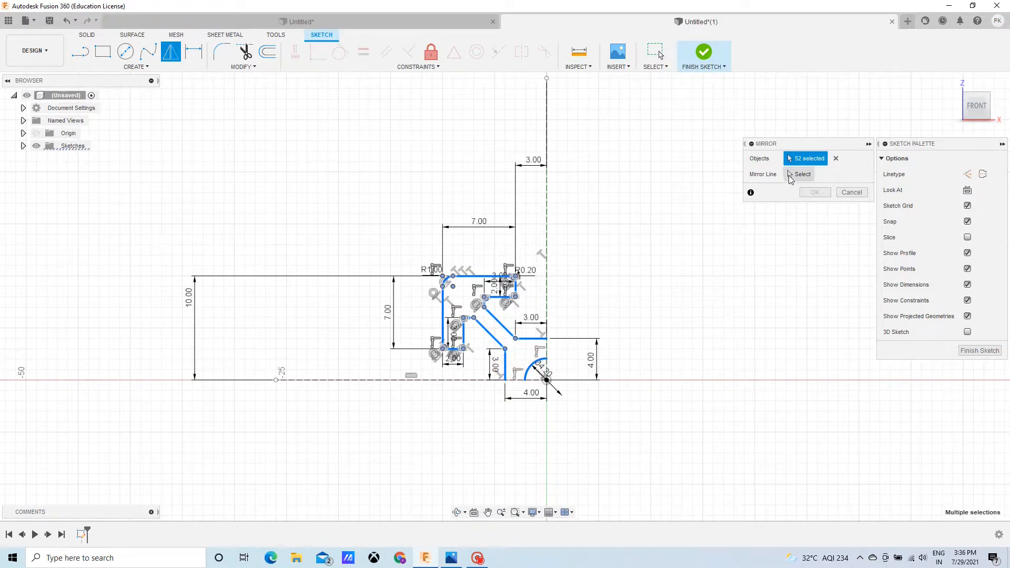
click(547, 211)
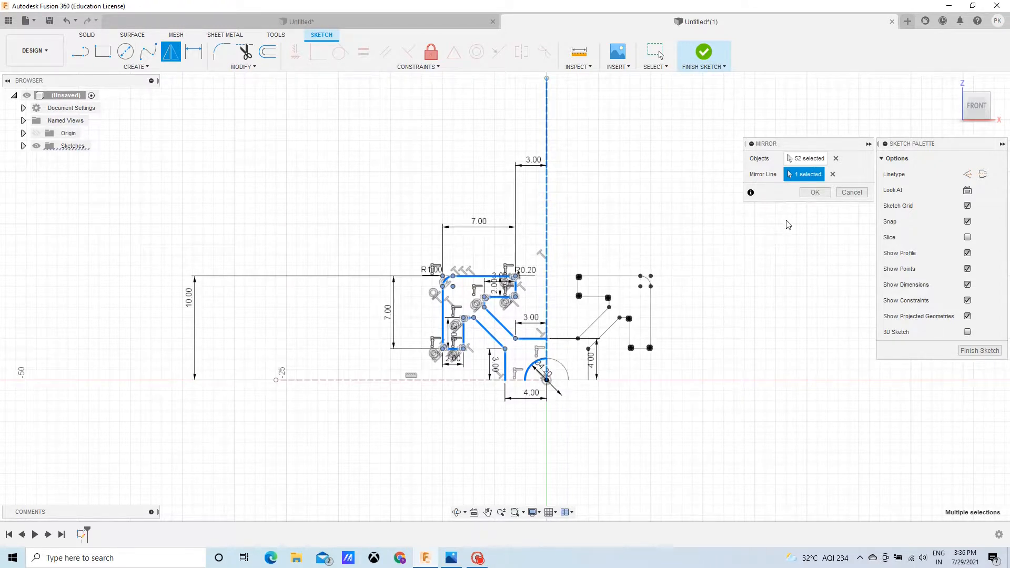
click(814, 192)
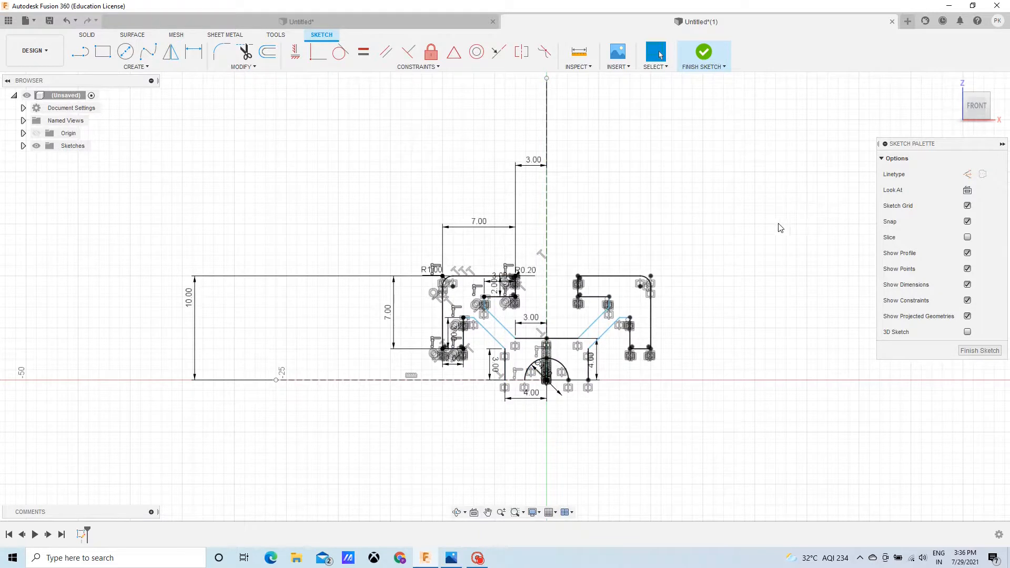
Mirror the whole upper half profile, including its arcs and vertical edges, about the horizontal construction line and finish the sketch
click(170, 51)
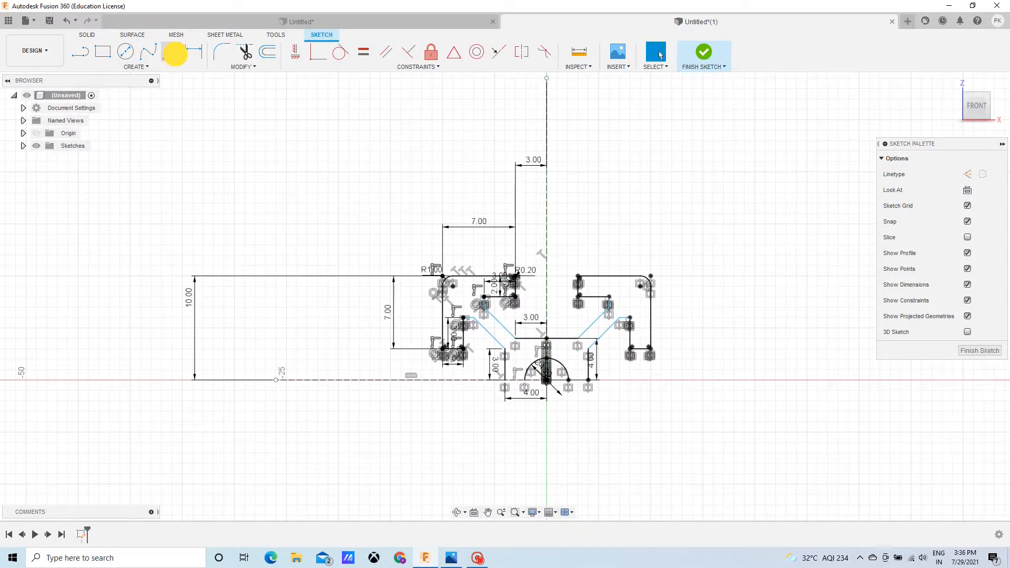
mouse_move(358, 204)
mouse_down()
mouse_move(578, 332)
mouse_move(691, 372)
mouse_up()
click(588, 367)
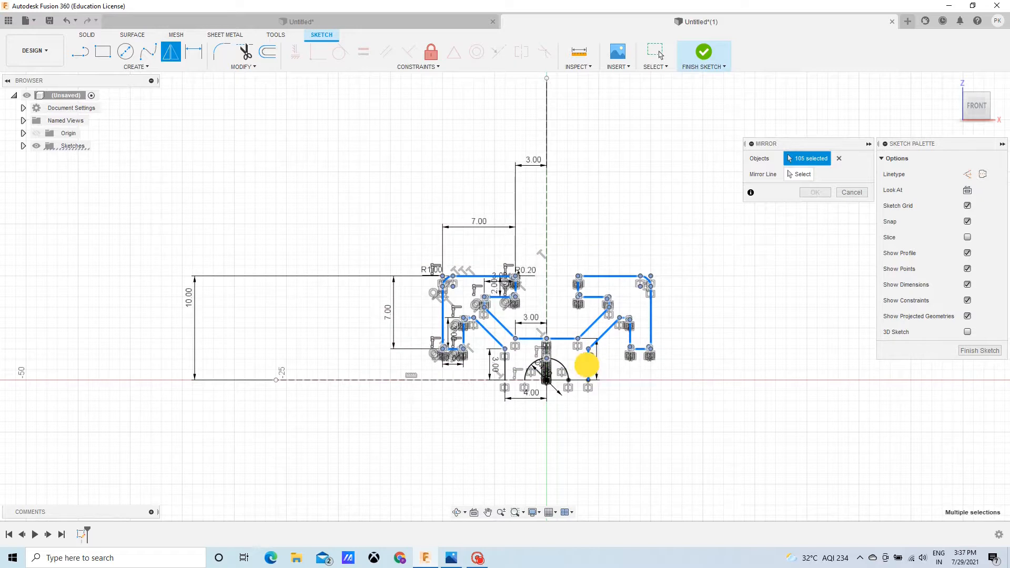
click(558, 361)
click(515, 366)
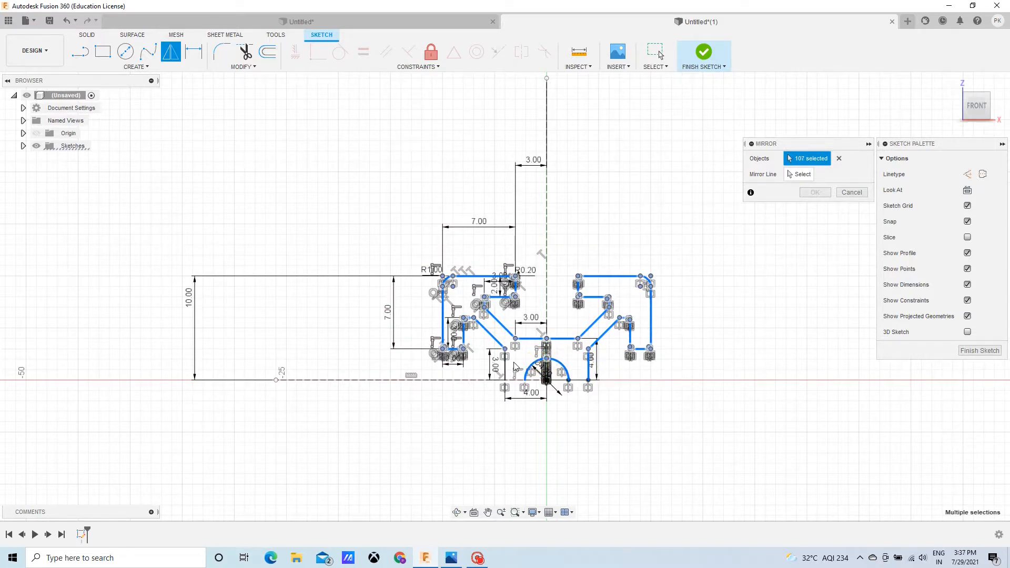
click(505, 369)
click(799, 174)
click(365, 379)
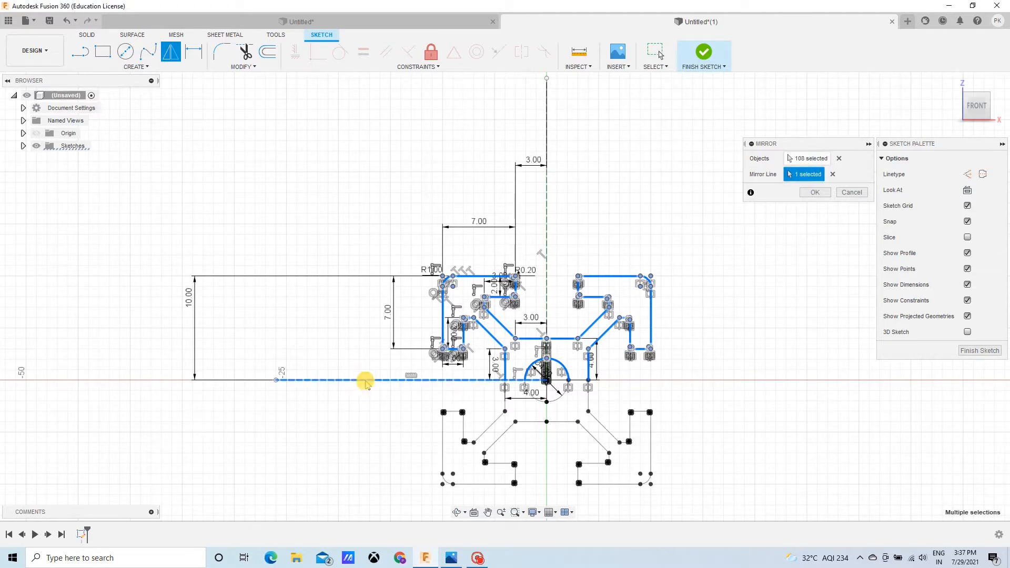
click(815, 192)
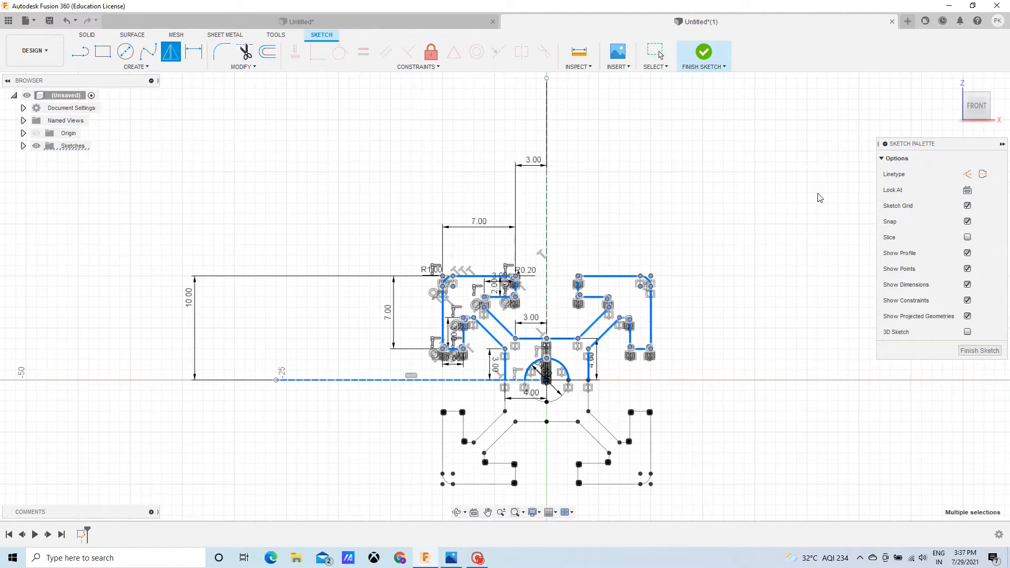
click(705, 60)
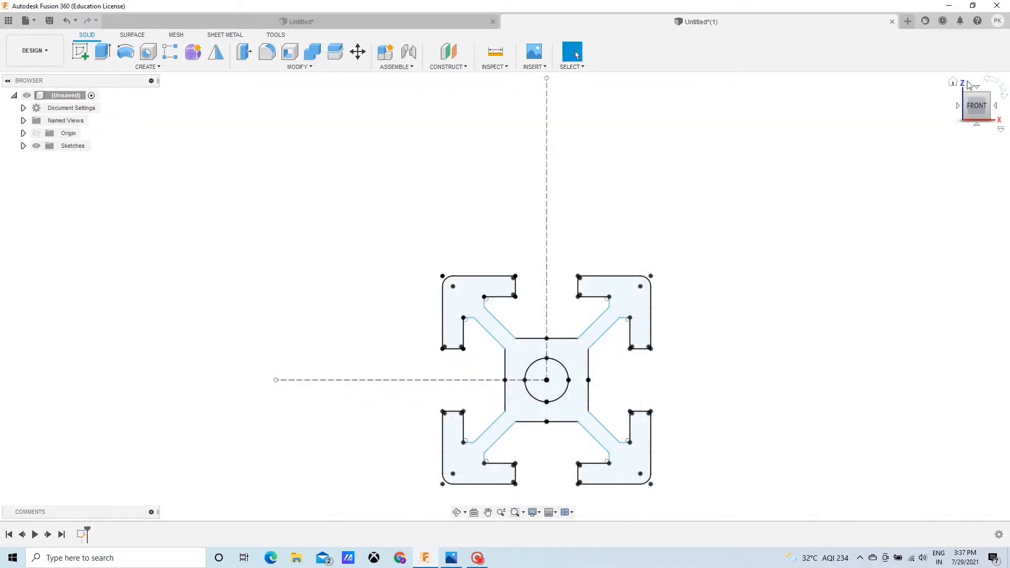
From the home view, extrude the slotted profile without the centre hole by 250 mm as a new body
click(954, 83)
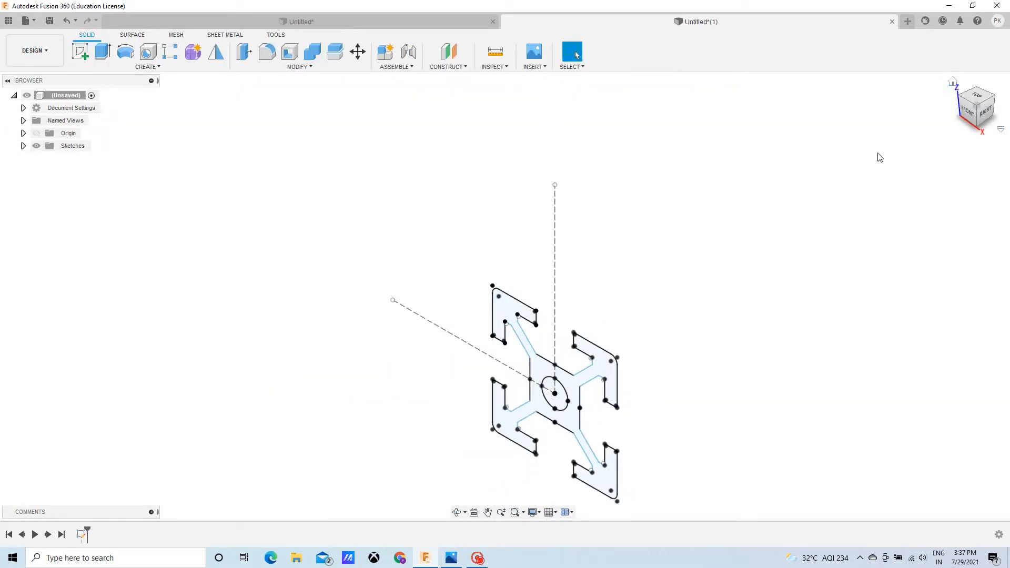
click(102, 52)
click(498, 302)
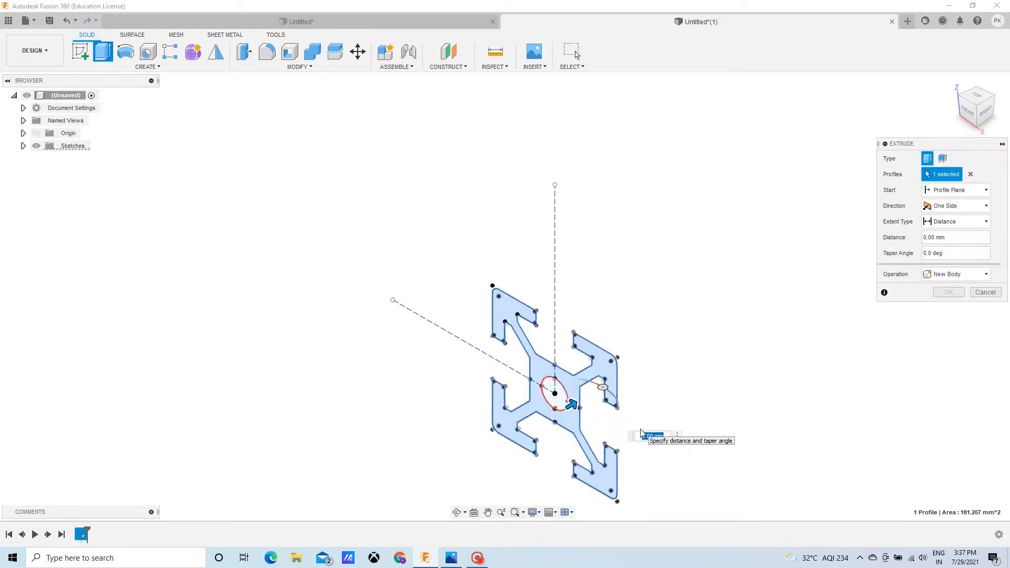
text(250)
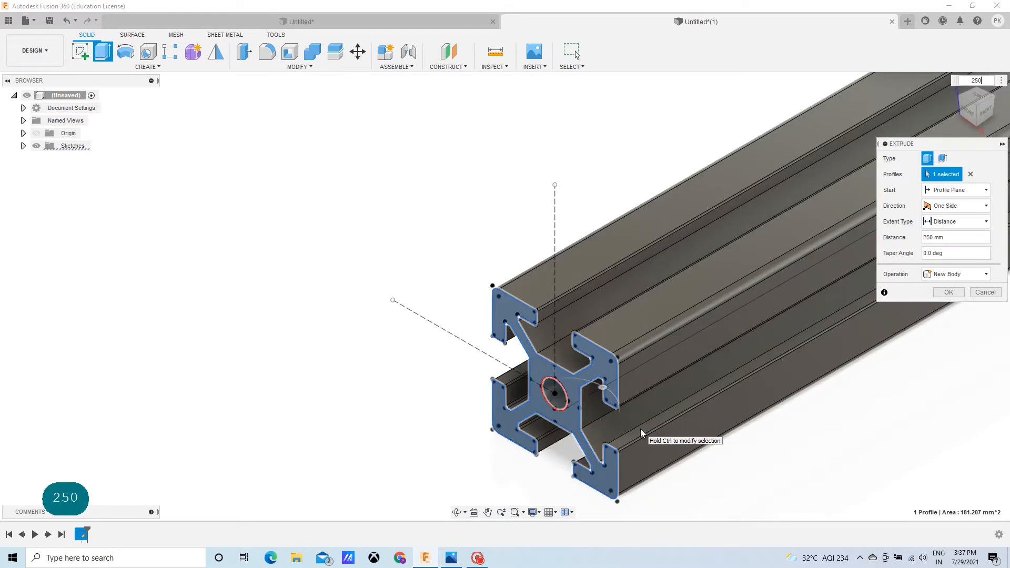
key(Return)
Apply the Aluminum - Bead Blasted appearance to the extruded body and close the appearance settings
scroll(774, 387, up, 2)
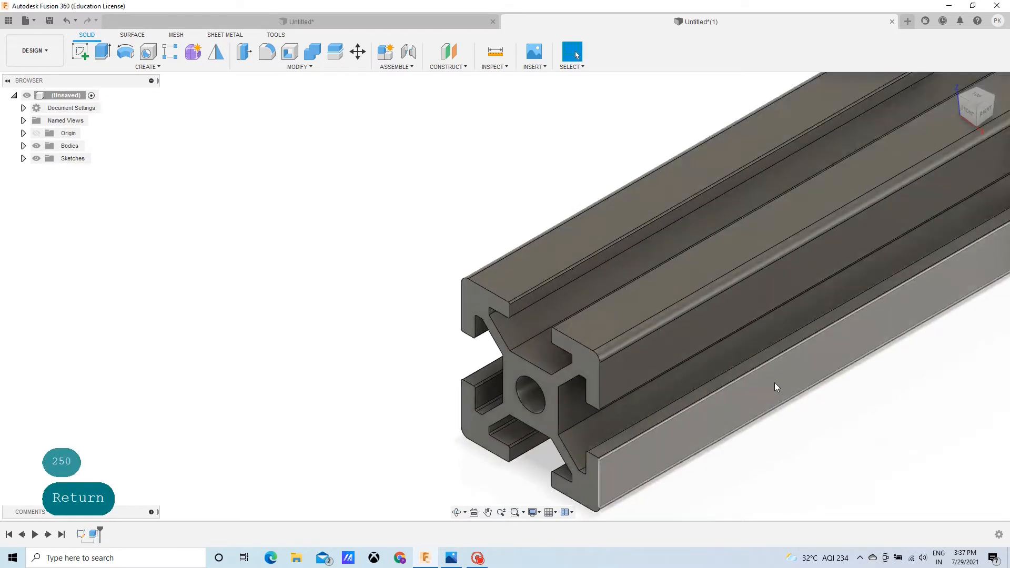
scroll(775, 383, down, 4)
middle_drag(886, 368, 434, 415)
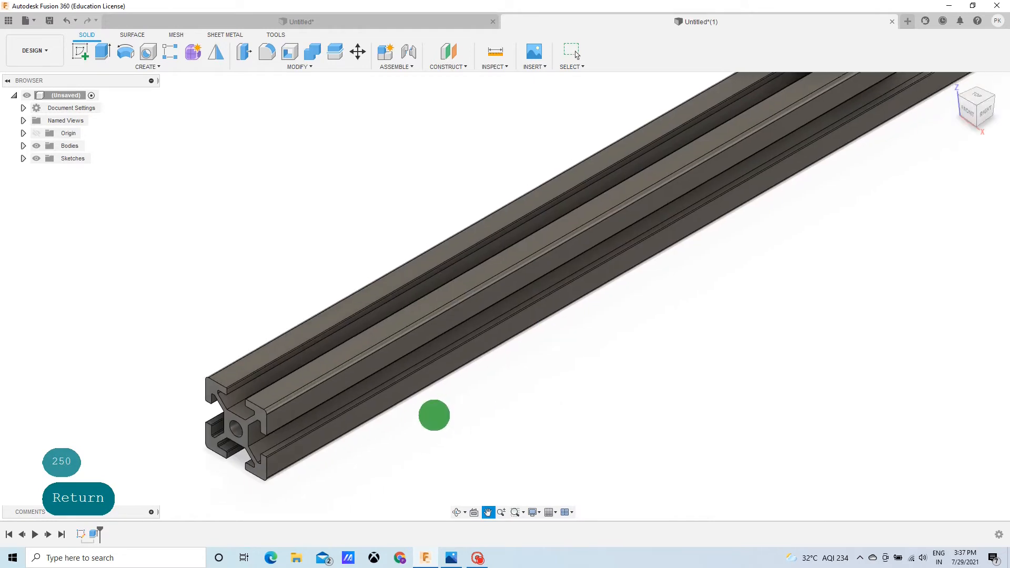
scroll(434, 417, down, 3)
key(a)
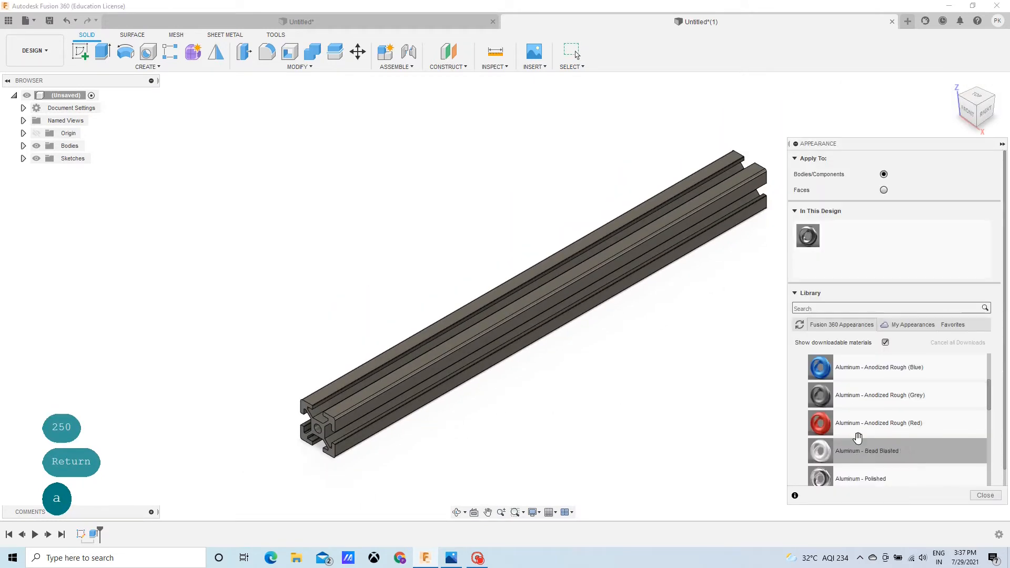
scroll(835, 378, down, 3)
scroll(835, 379, up, 3)
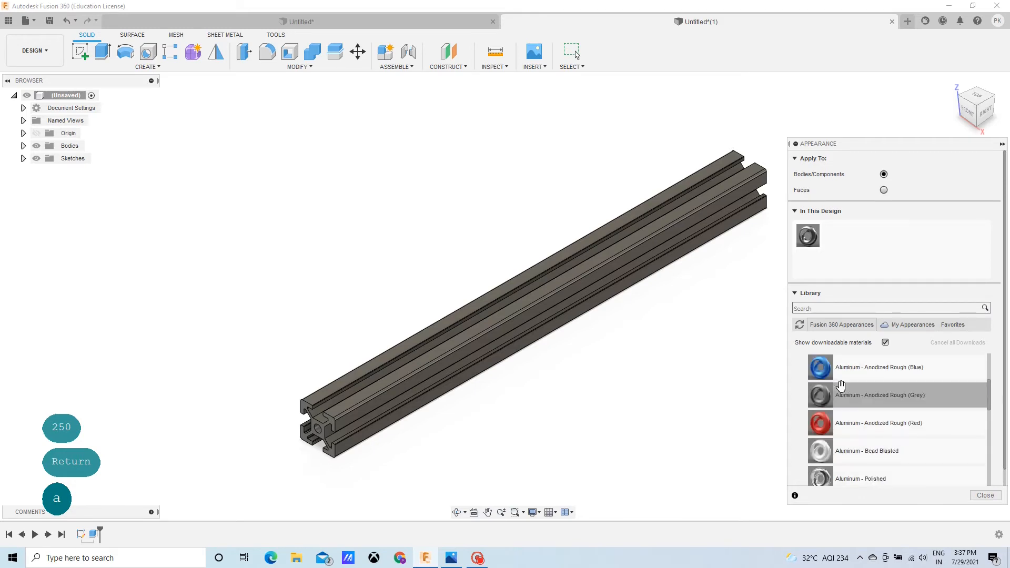
drag(868, 423, 559, 292)
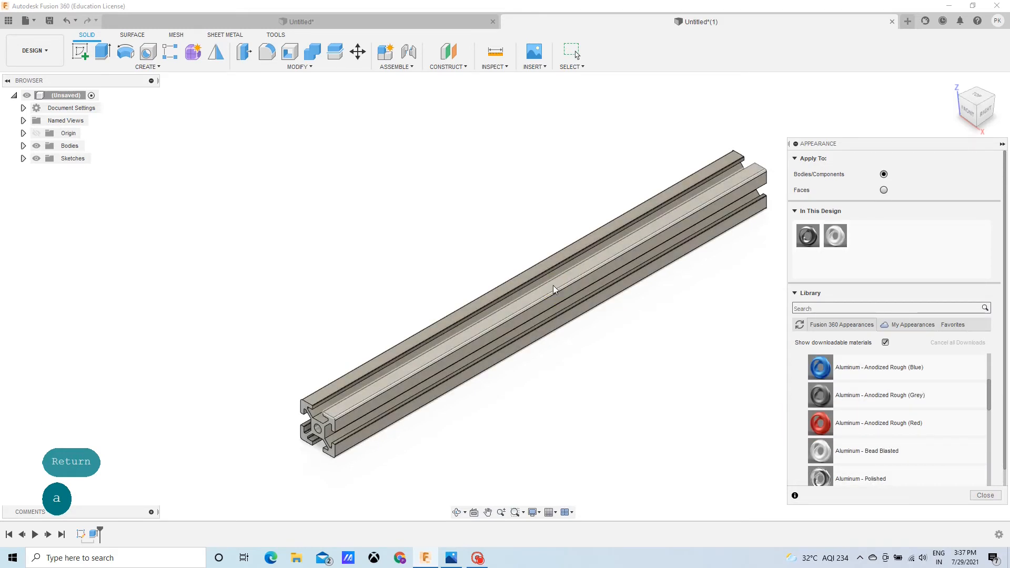
click(985, 495)
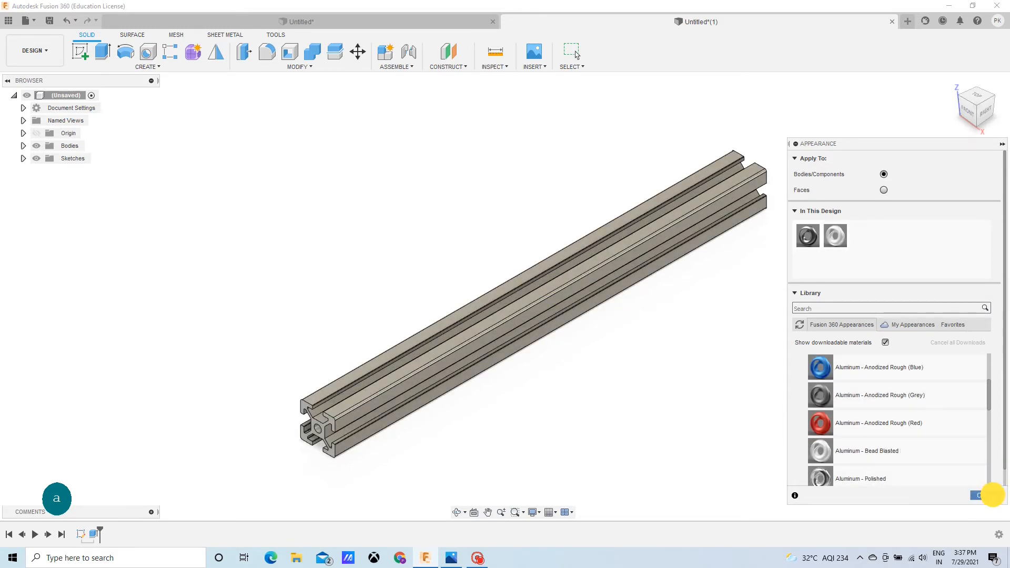